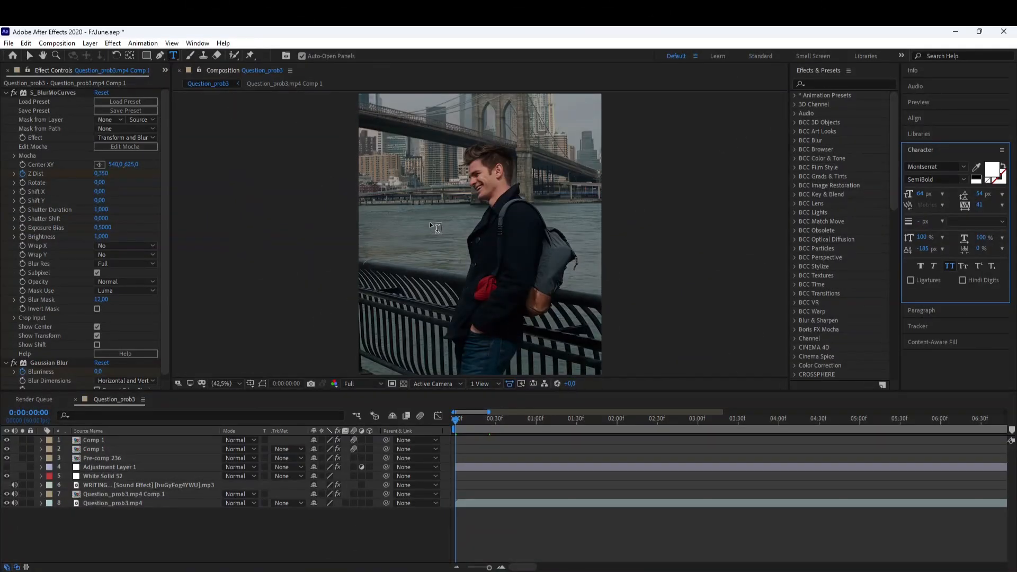
# Create a text layer in the composition reading "you got a" and select all its text.
pyautogui.click(460, 220)
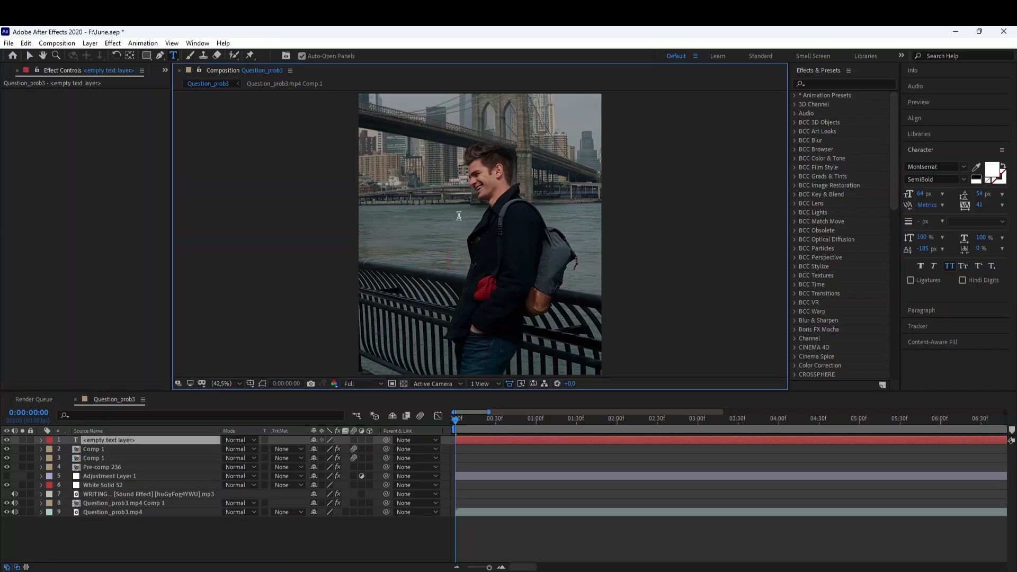
pyautogui.write('you got')
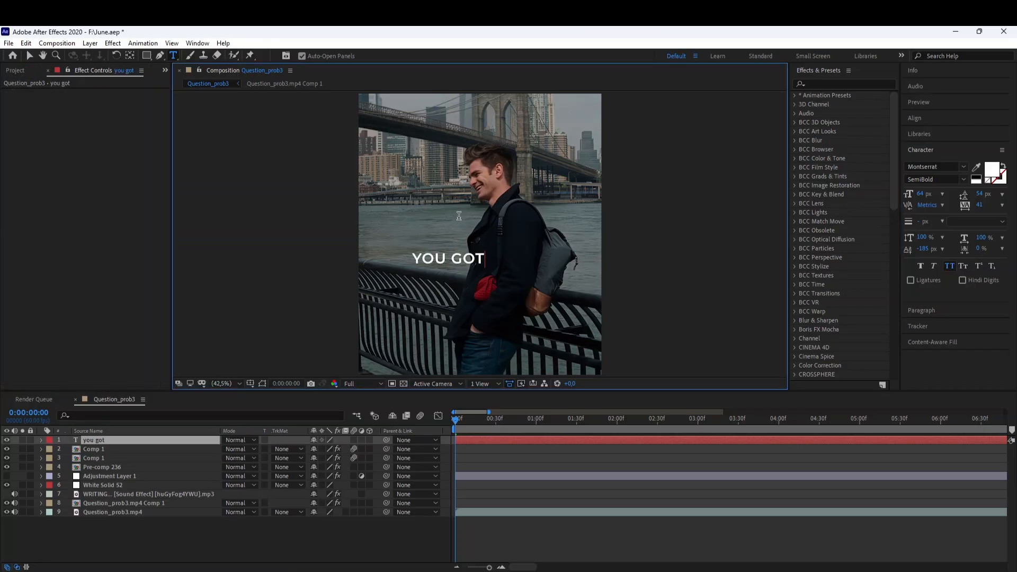
pyautogui.write(' a')
pyautogui.hotkey('ctrl', 'a')
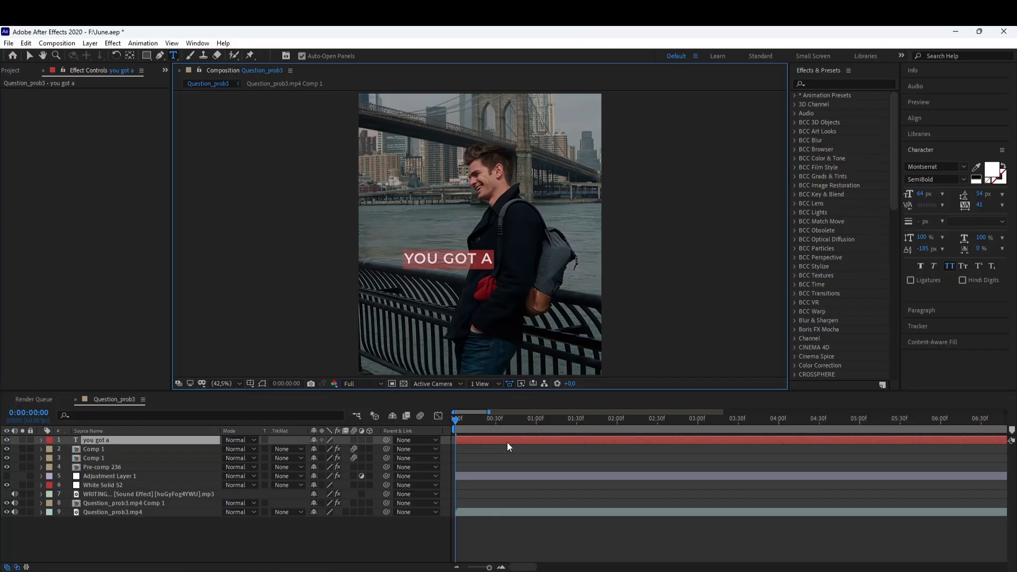
# Center the text layer horizontally and vertically in the composition.
pyautogui.click(915, 117)
pyautogui.click(929, 145)
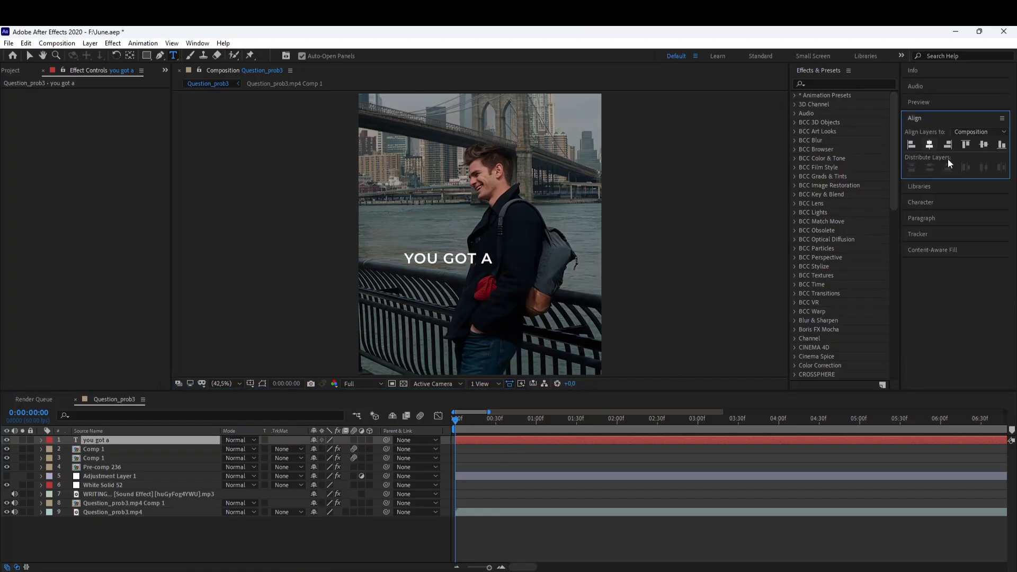
pyautogui.click(984, 146)
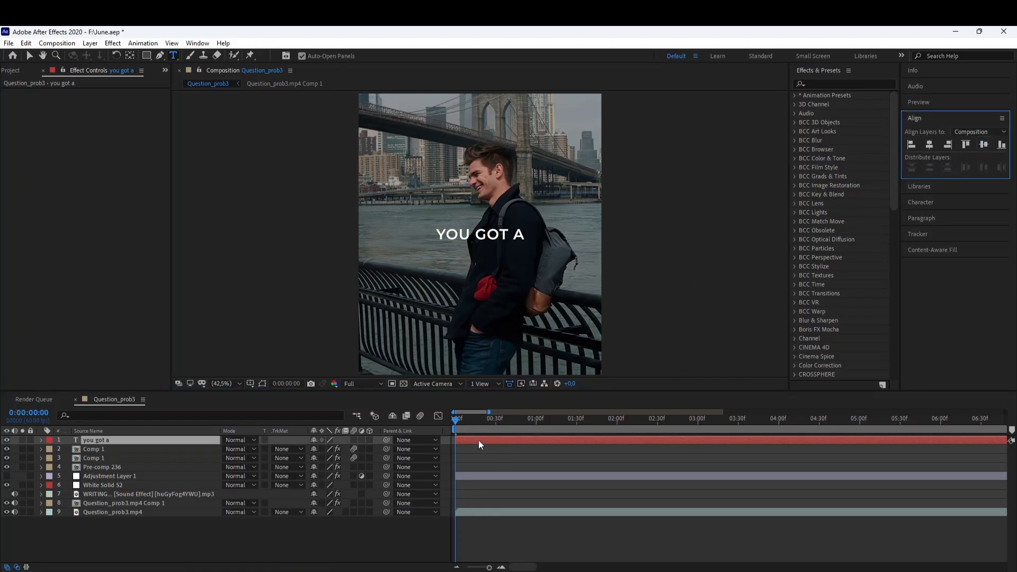
# Search the effects presets for "fade" and apply Fade Up Words to the text layer.
pyautogui.click(822, 83)
pyautogui.write('fade')
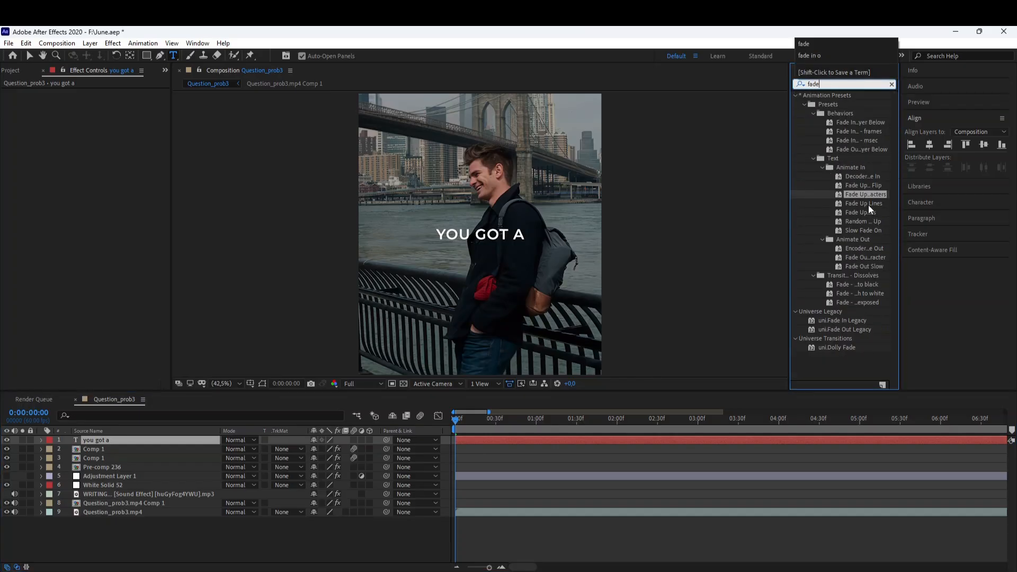
pyautogui.doubleClick(862, 212)
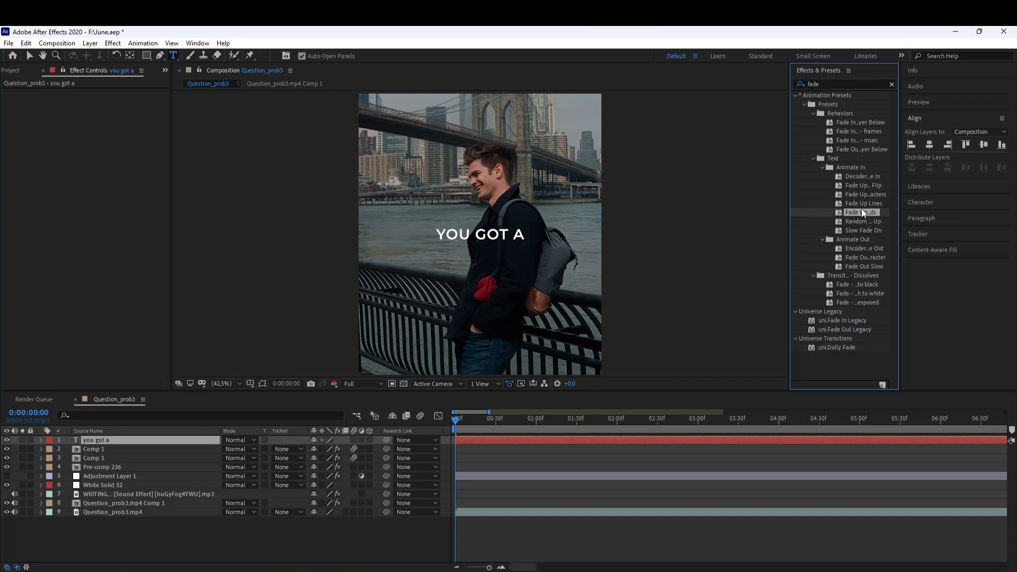
# Reveal the text layer's animated keyframes, zoom the timeline and preview the fade-up animation.
pyautogui.moveTo(456, 422); pyautogui.dragTo(401, 432)
pyautogui.press('u')
pyautogui.click(501, 567)
pyautogui.click(498, 455)
pyautogui.press('space')
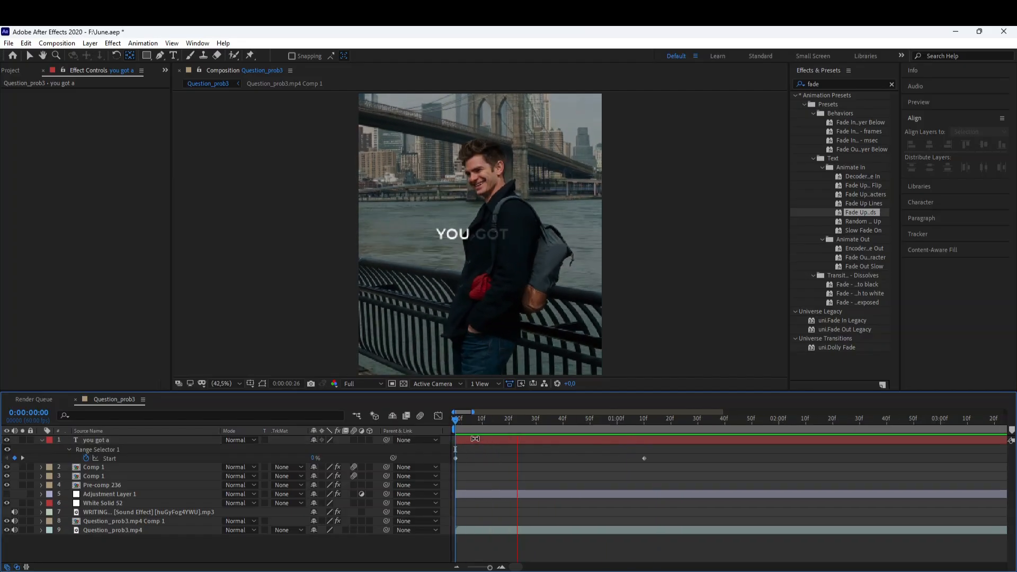
pyautogui.click(475, 439)
pyautogui.click(32, 55)
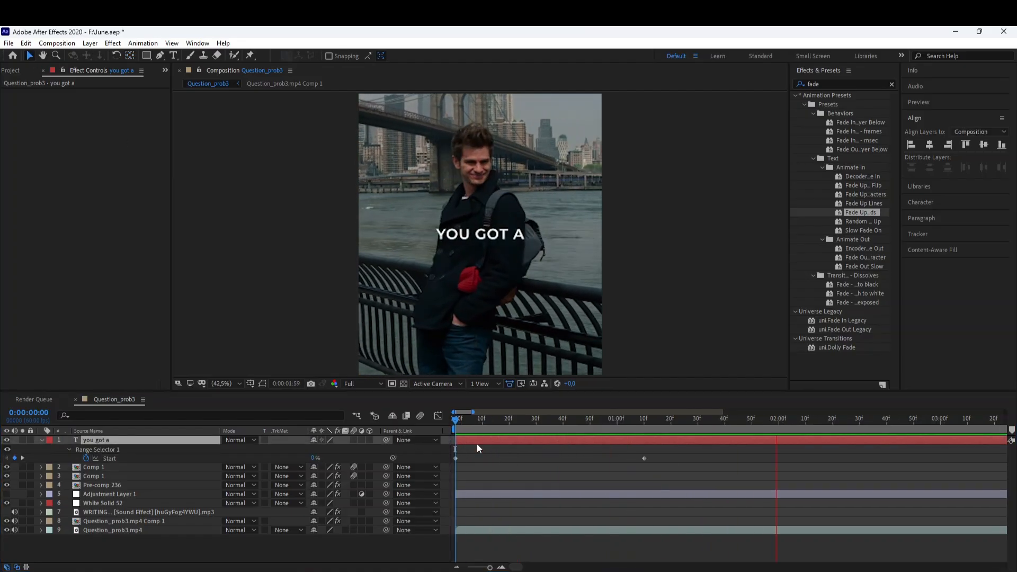
# Shift the text layer so it starts at about 0:00:32 and preview it.
pyautogui.moveTo(477, 444); pyautogui.dragTo(566, 449)
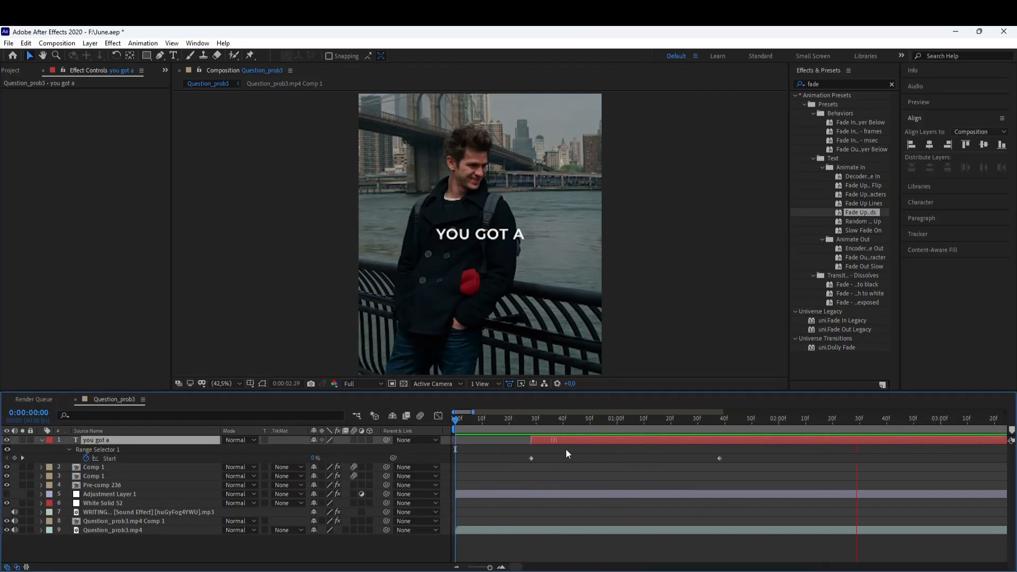
pyautogui.click(542, 418)
pyautogui.press('space')
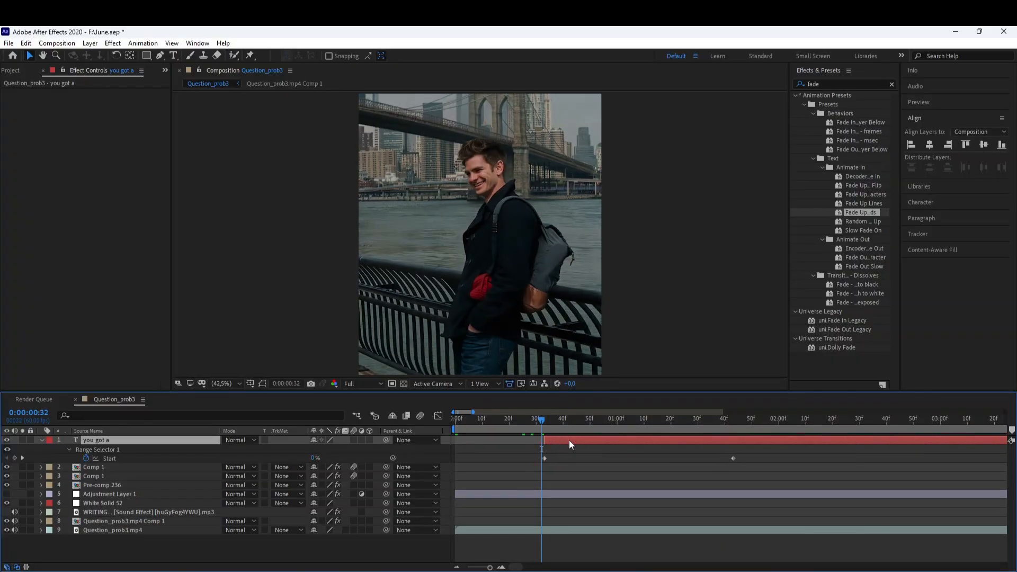
pyautogui.moveTo(569, 440); pyautogui.dragTo(568, 441)
pyautogui.press('space')
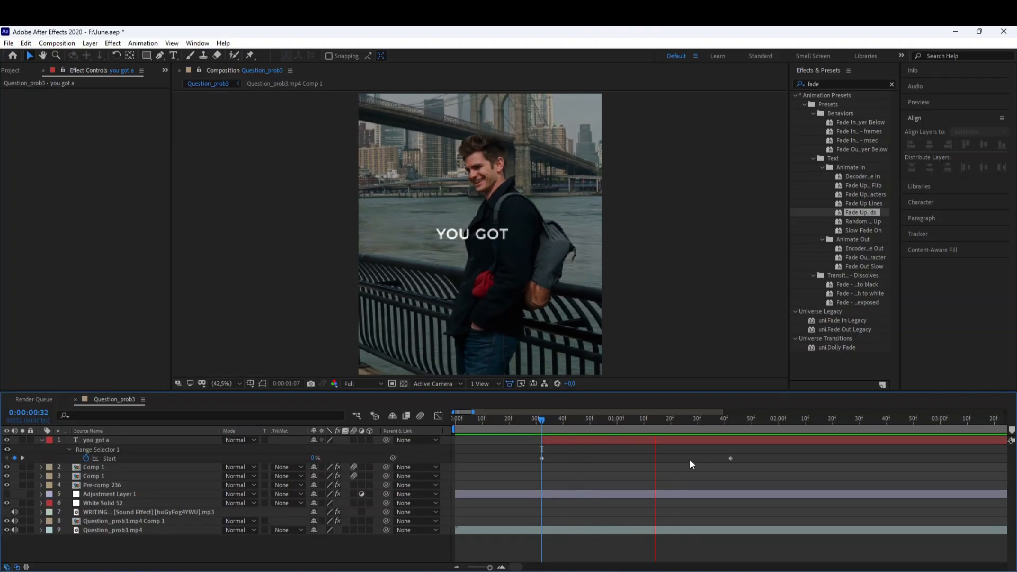
pyautogui.press('space')
# Move the Range Selector Start's ending keyframe earlier to about 0:01:12 and preview.
pyautogui.moveTo(732, 459); pyautogui.dragTo(650, 459)
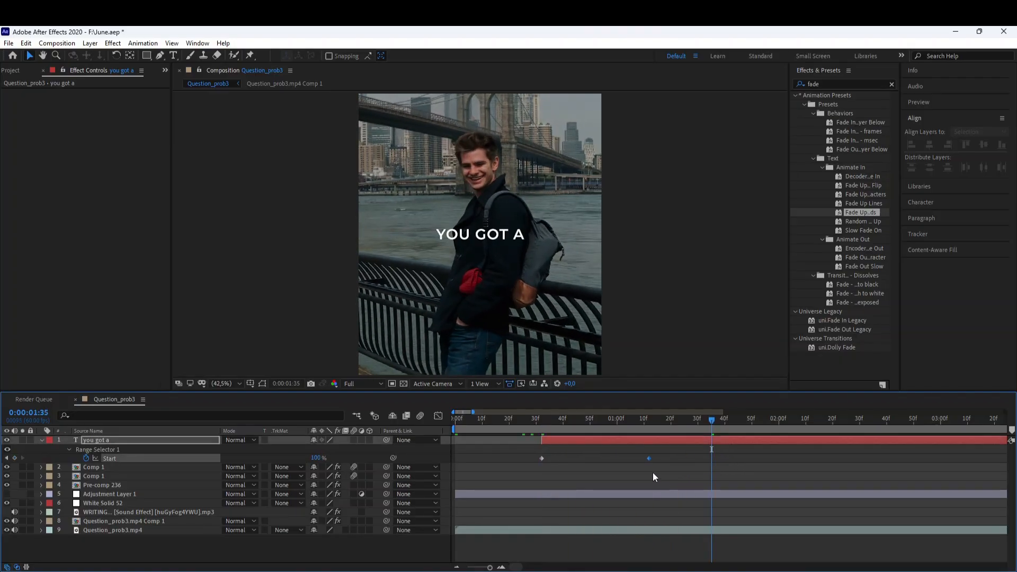
pyautogui.click(542, 434)
pyautogui.press('space')
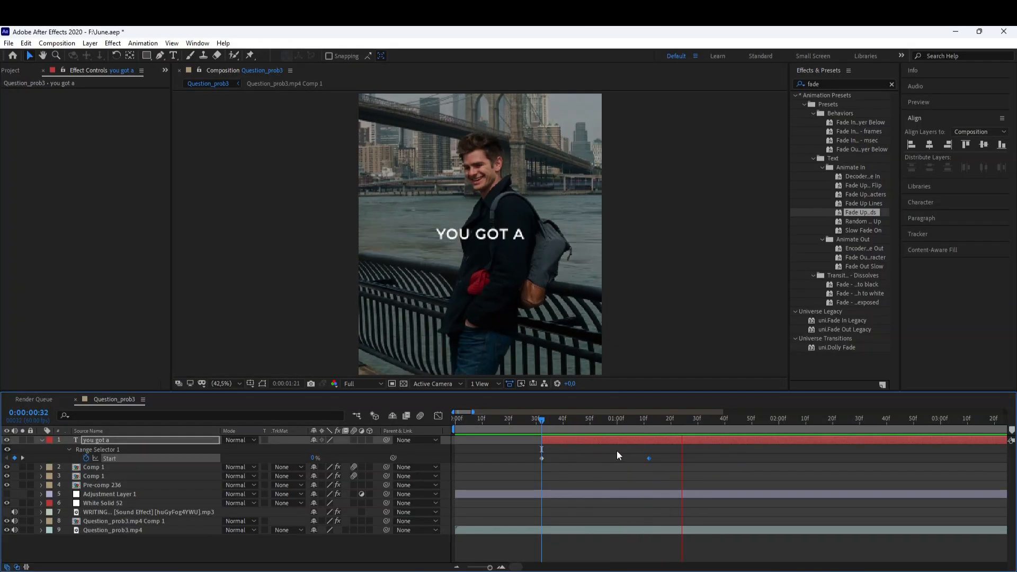
# Split the text layer at 0:02:00 and delete the part after the cut.
pyautogui.moveTo(687, 417); pyautogui.dragTo(779, 433)
pyautogui.hotkey('ctrl', 'shift', 'd')
pyautogui.press('Delete')
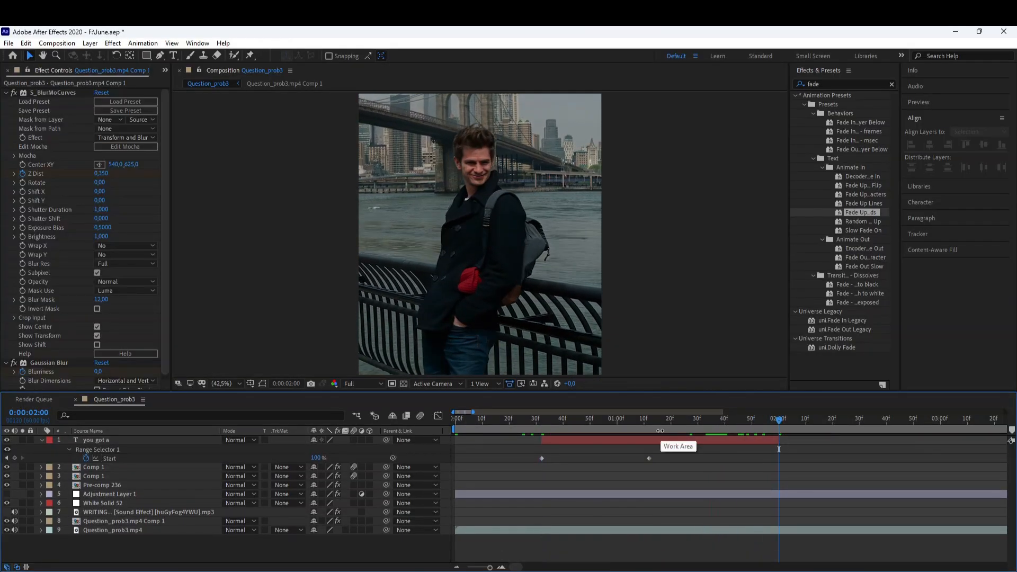
# Preview the text animation from the layer's starting point.
pyautogui.click(647, 444)
pyautogui.press('i')
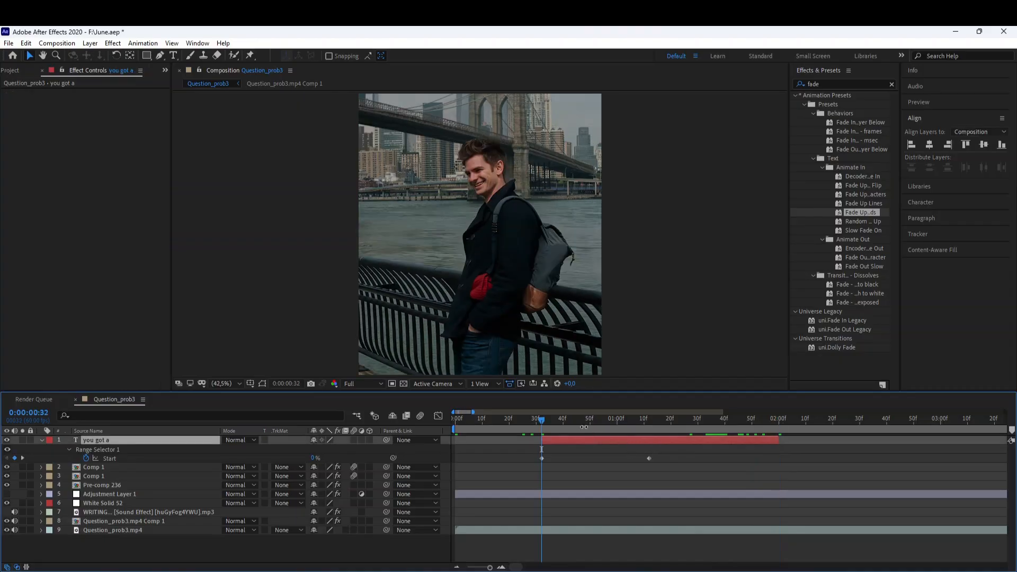
pyautogui.press('space')
pyautogui.press('space')
# Add a Tracking animator to the text layer.
pyautogui.press('u')
pyautogui.press('u')
pyautogui.press('u')
pyautogui.click(376, 465)
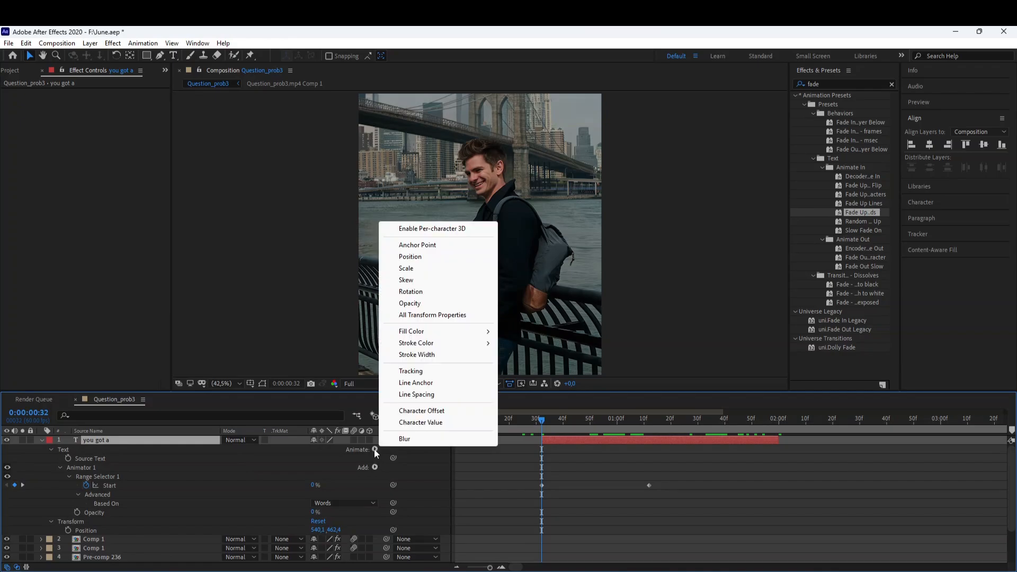
pyautogui.click(403, 371)
pyautogui.scroll(-2, 174, 495)
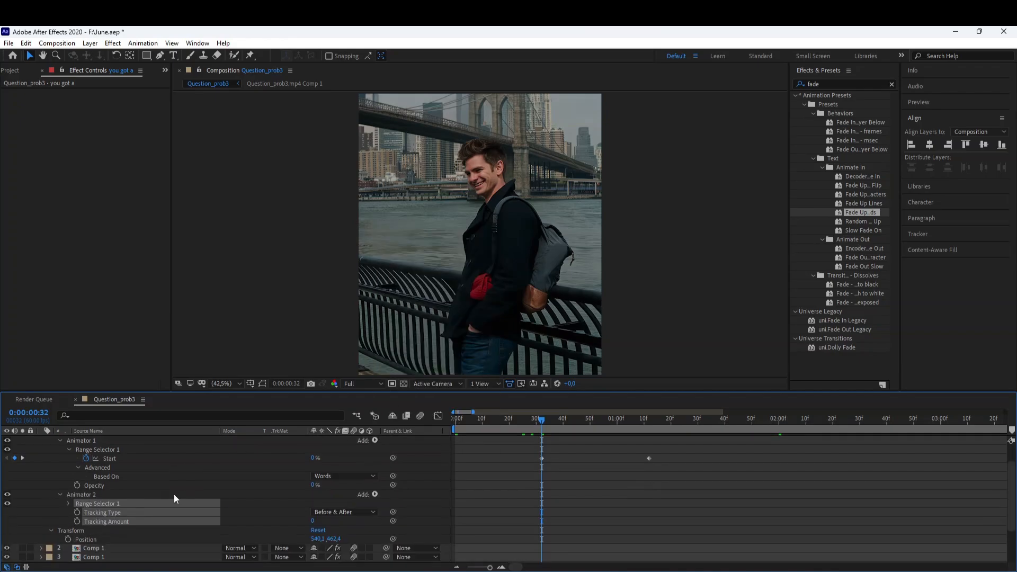
# Keyframe Tracking Amount at 0 at the layer start and at 7 at the layer's end.
pyautogui.click(278, 511)
pyautogui.click(77, 522)
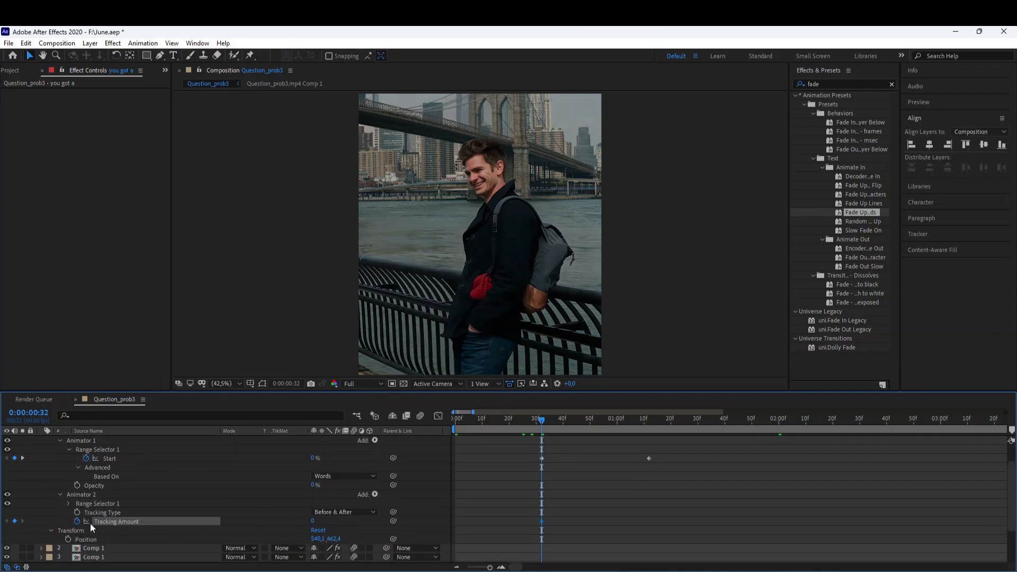
pyautogui.scroll(2, 446, 502)
pyautogui.click(706, 421)
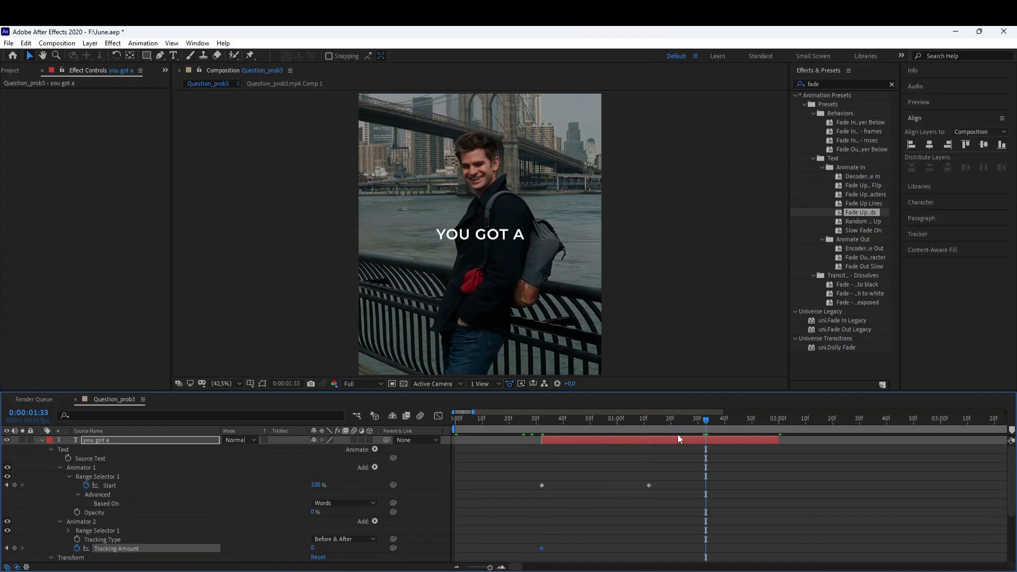
pyautogui.press('o')
pyautogui.scroll(-2, 302, 512)
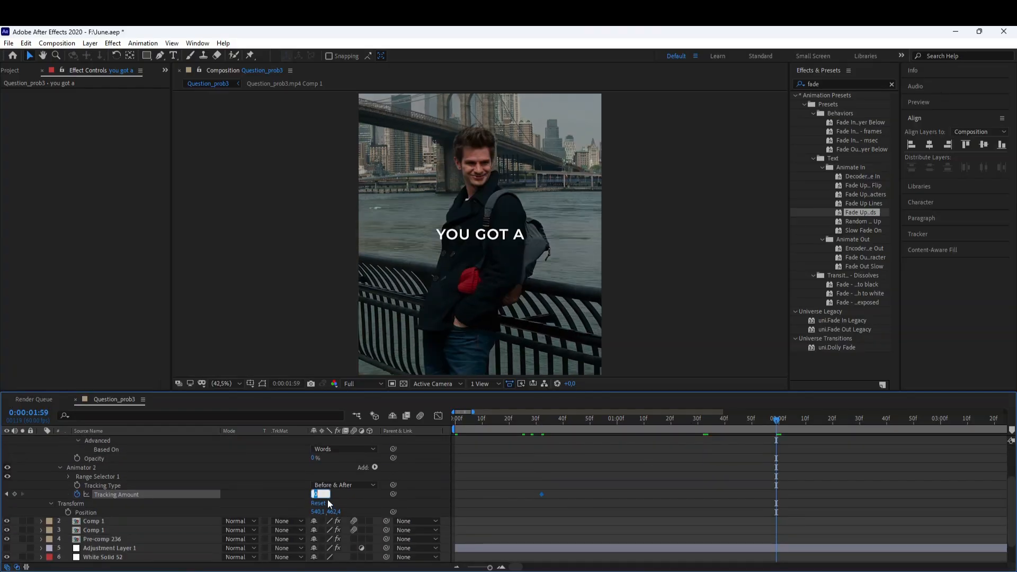
pyautogui.press('Return')
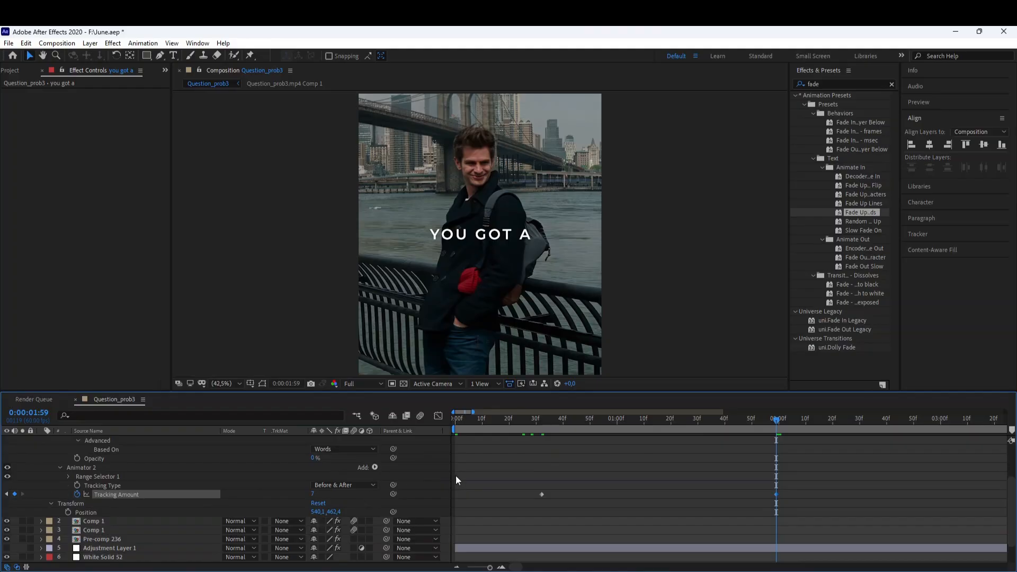
# Ease the Tracking Amount keyframes in the Graph Editor by lengthening both influence handles.
pyautogui.press('j')
pyautogui.moveTo(534, 498); pyautogui.dragTo(806, 512)
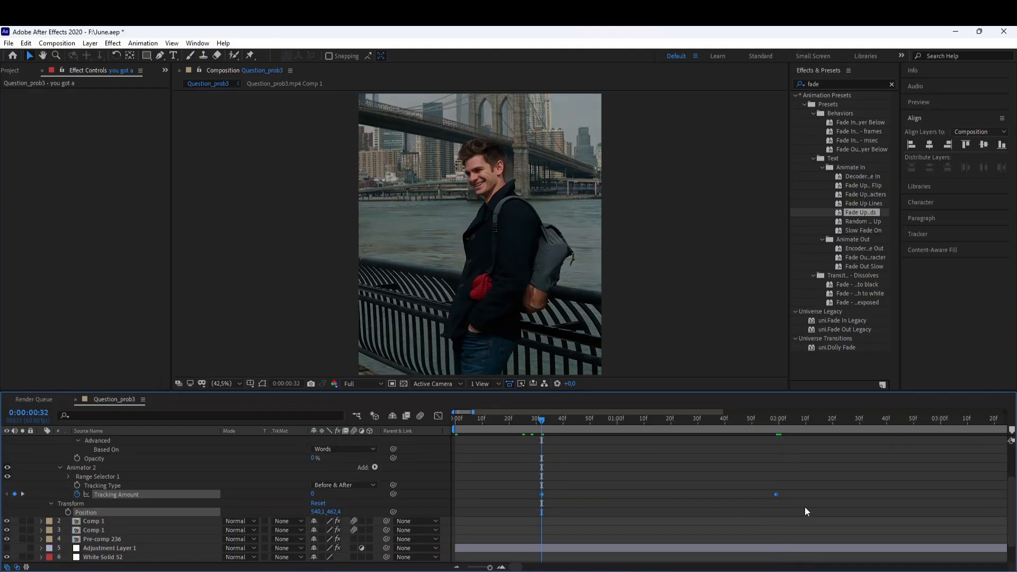
pyautogui.click(438, 416)
pyautogui.click(259, 512)
pyautogui.click(193, 512)
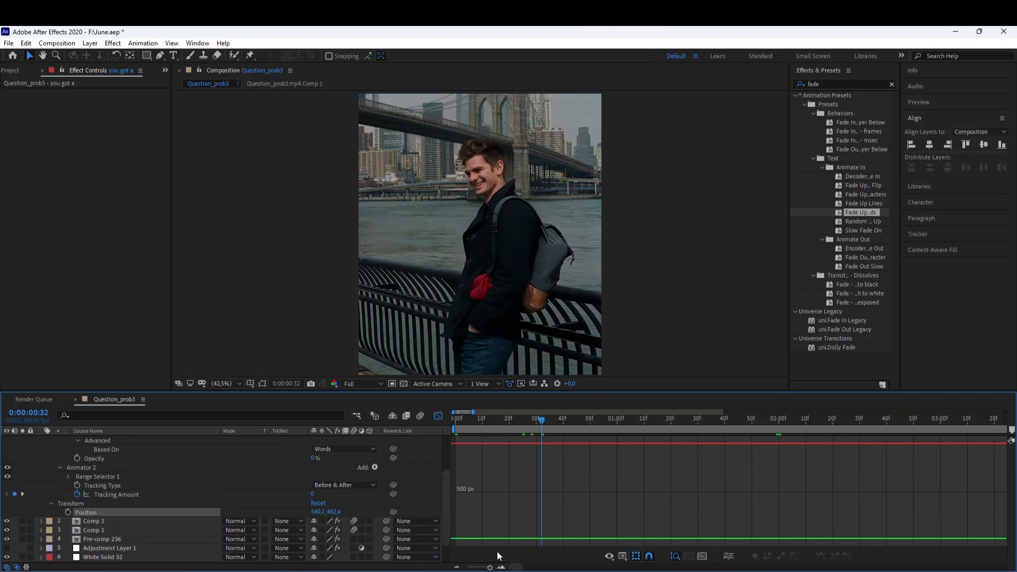
pyautogui.click(159, 496)
pyautogui.click(505, 568)
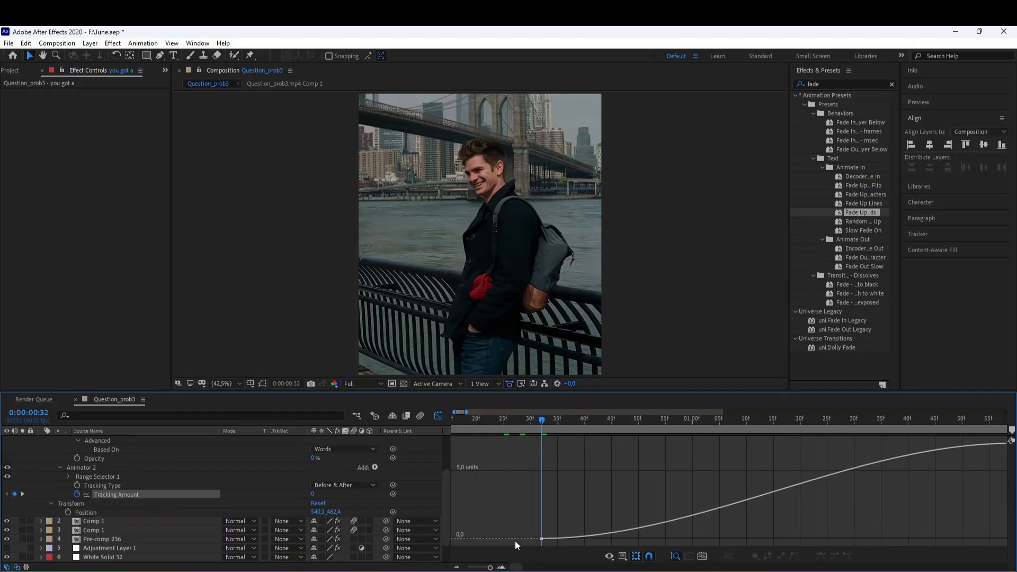
pyautogui.moveTo(518, 528); pyautogui.dragTo(585, 538)
pyautogui.click(456, 567)
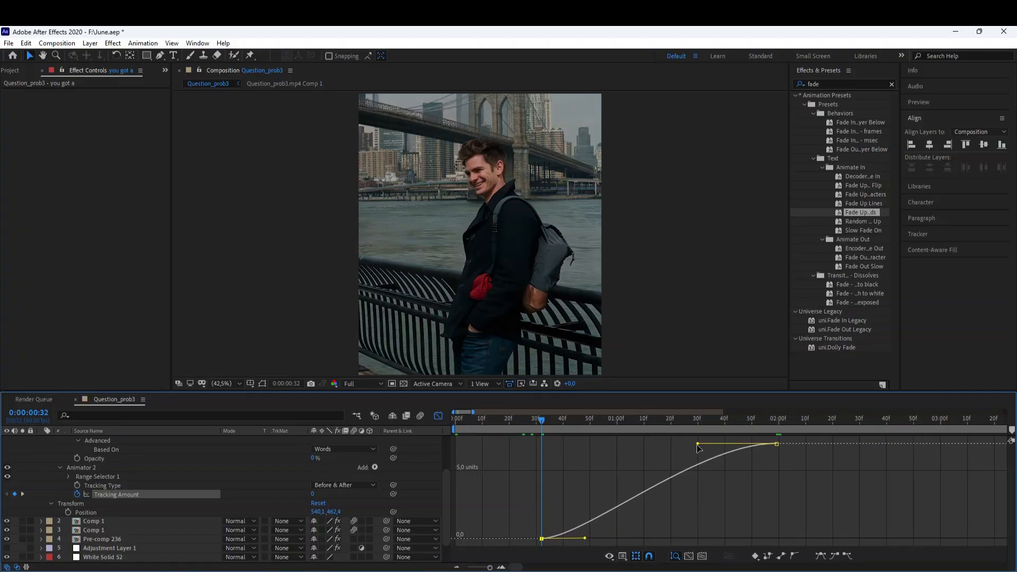
pyautogui.moveTo(698, 444); pyautogui.dragTo(720, 445)
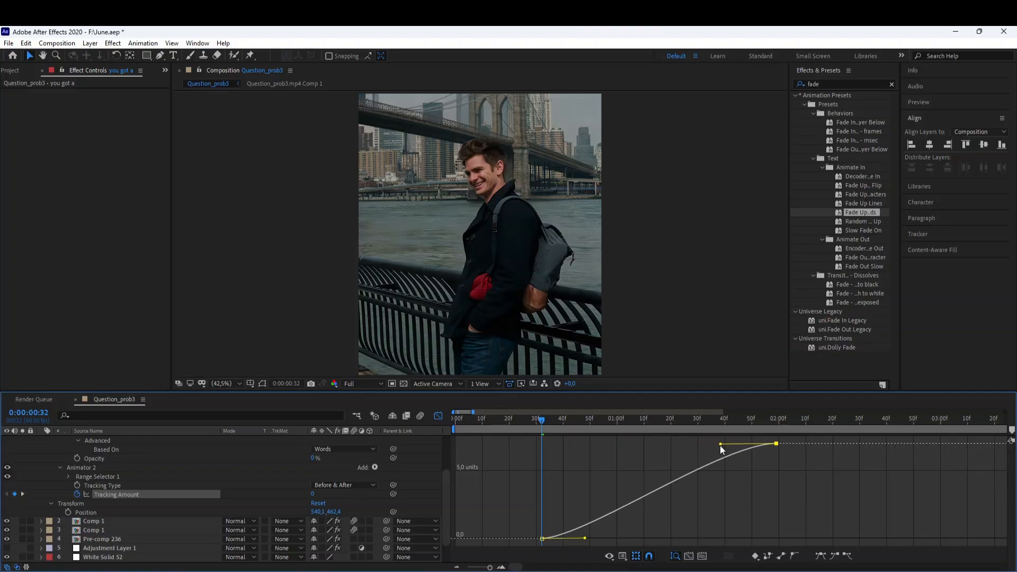
pyautogui.click(643, 461)
pyautogui.click(438, 416)
# Collapse the layer properties and preview the tracking animation.
pyautogui.press('space')
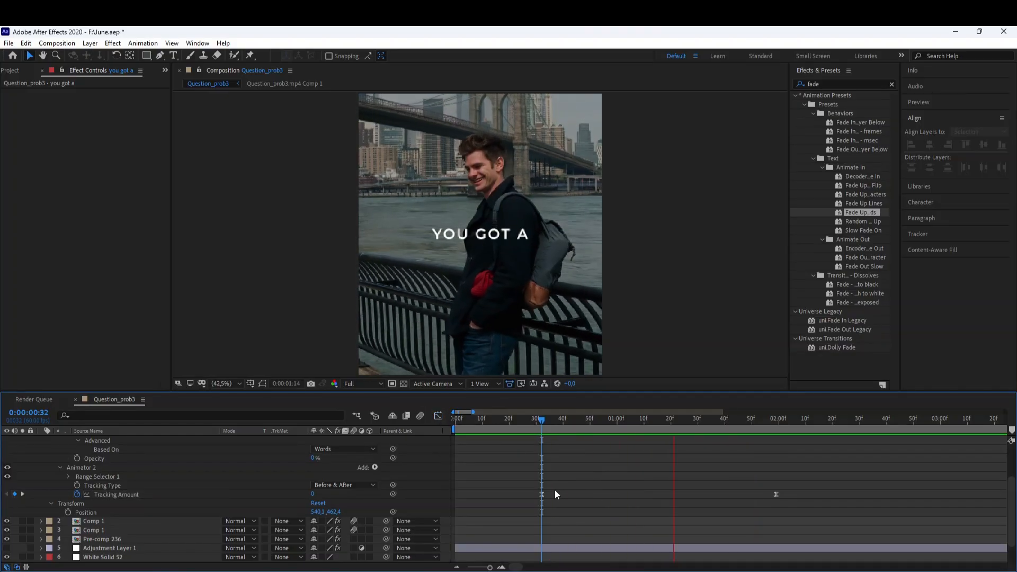
pyautogui.press('u')
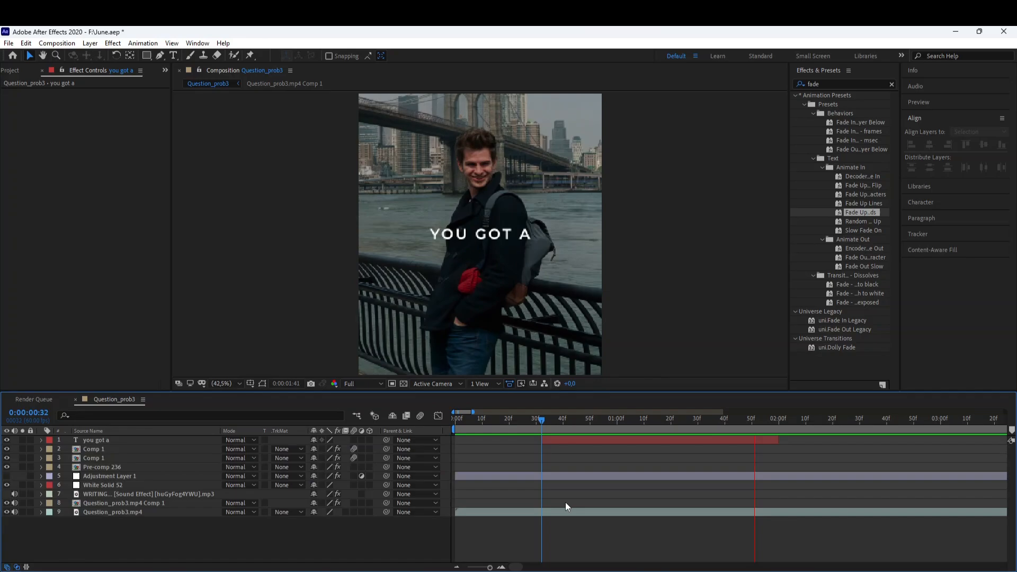
pyautogui.click(545, 421)
pyautogui.press('space')
# Extend the text layer's end to about 0:03:00 and preview the result.
pyautogui.moveTo(779, 441); pyautogui.dragTo(938, 440)
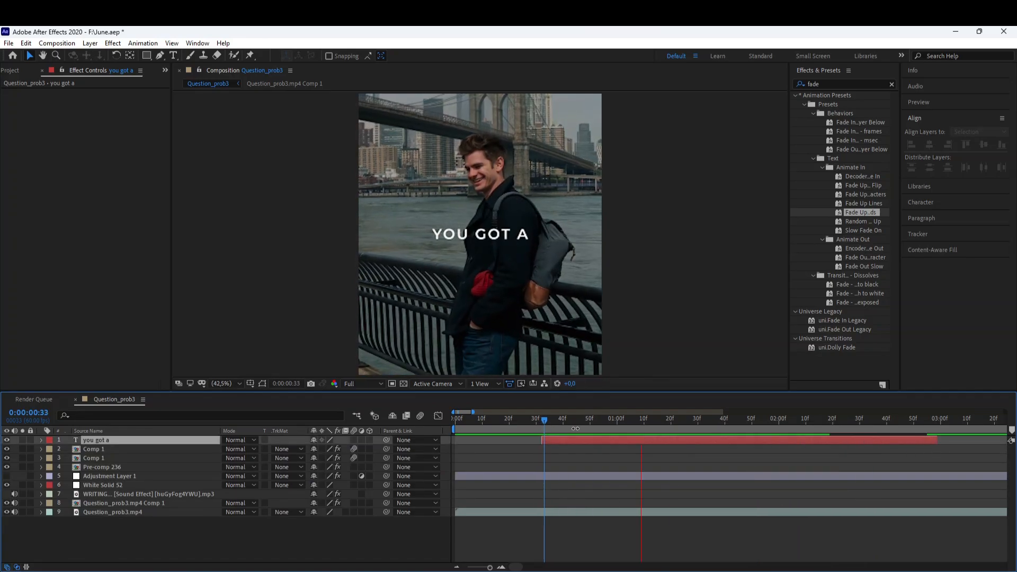
pyautogui.click(542, 422)
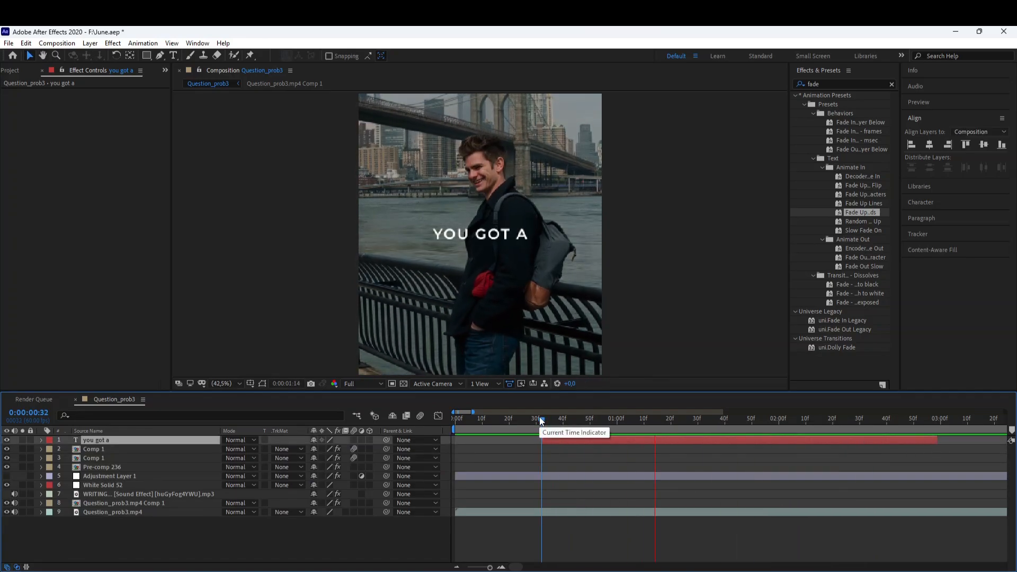
pyautogui.press('space')
pyautogui.moveTo(590, 421); pyautogui.dragTo(649, 440)
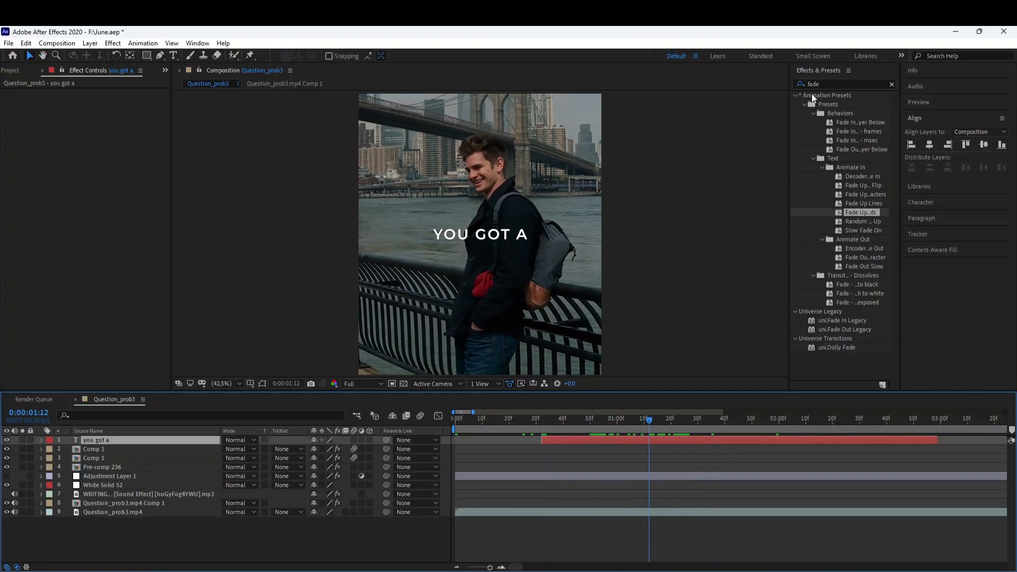
# Search the effects for "gradie" and apply Gradient Ramp to the text layer.
pyautogui.click(826, 84)
pyautogui.write('gradie')
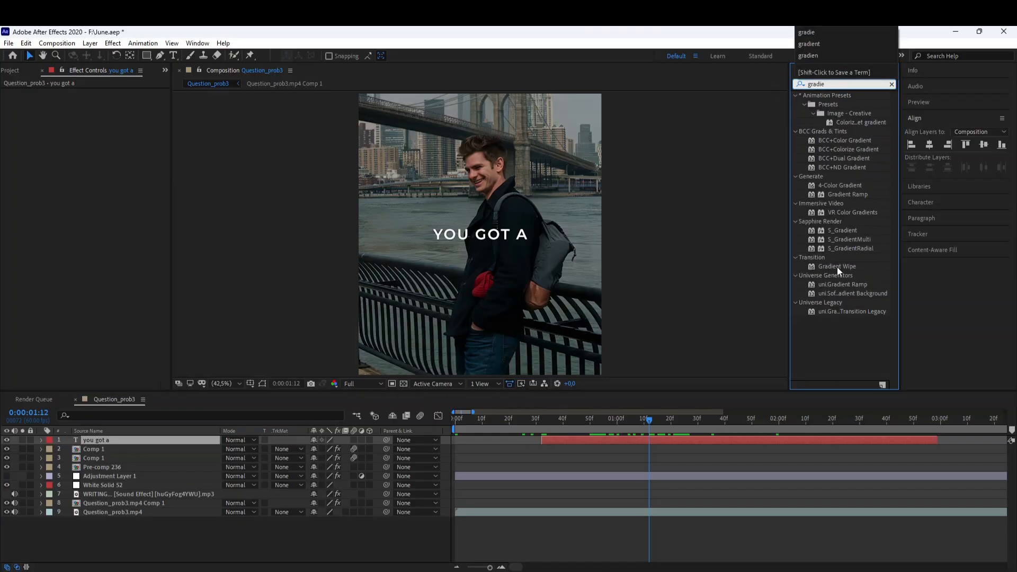
pyautogui.doubleClick(846, 193)
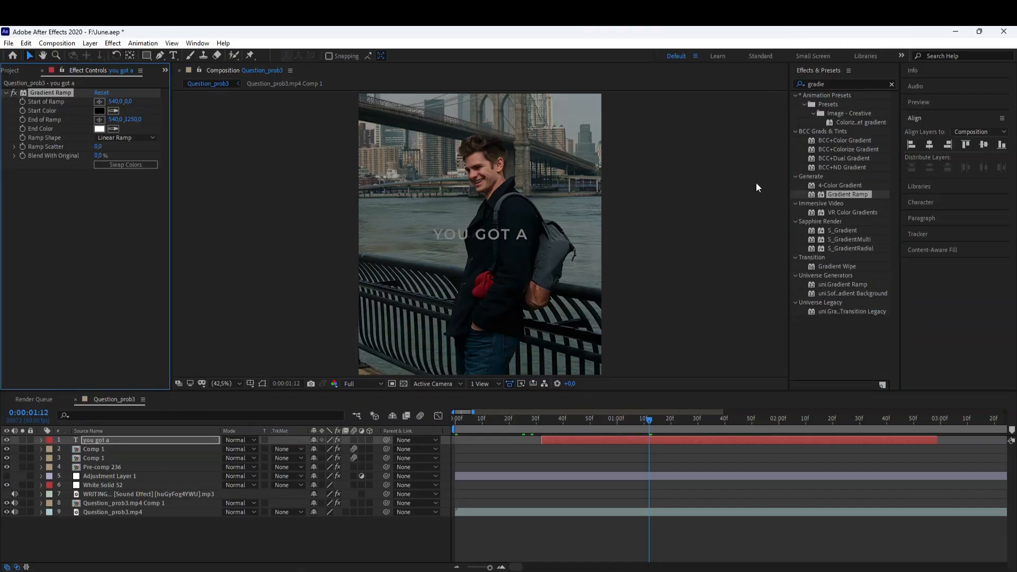
# Place the Gradient Ramp's start point on the center of the text.
pyautogui.click(100, 102)
pyautogui.click(472, 233)
pyautogui.scroll(1, 472, 233)
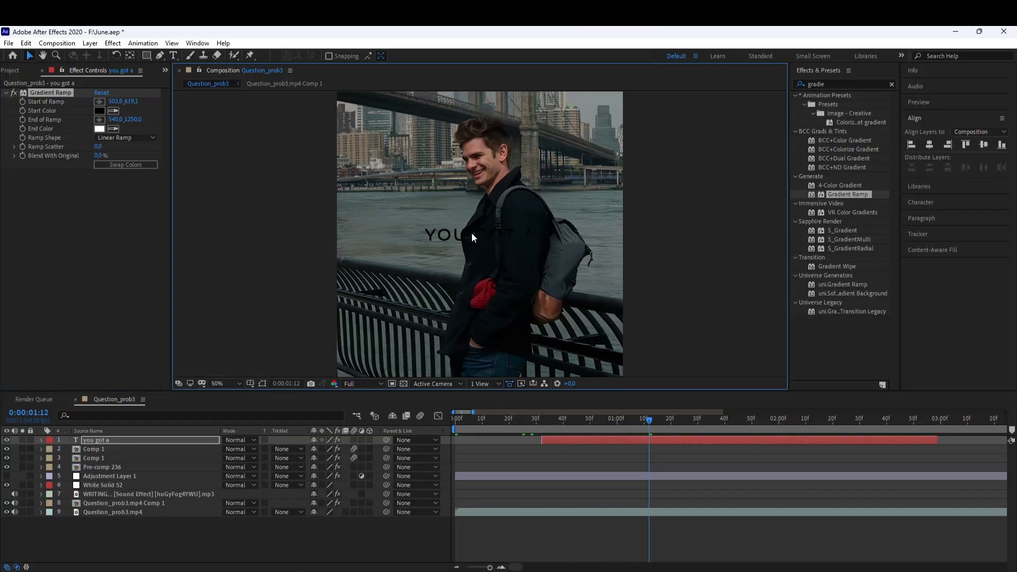
# Place the Gradient Ramp's end point on the text and set the ramp's start color to B500AF.
pyautogui.click(99, 120)
pyautogui.click(477, 233)
pyautogui.scroll(2, 507, 240)
pyautogui.click(99, 111)
pyautogui.moveTo(159, 398); pyautogui.dragTo(199, 397)
pyautogui.click(173, 381)
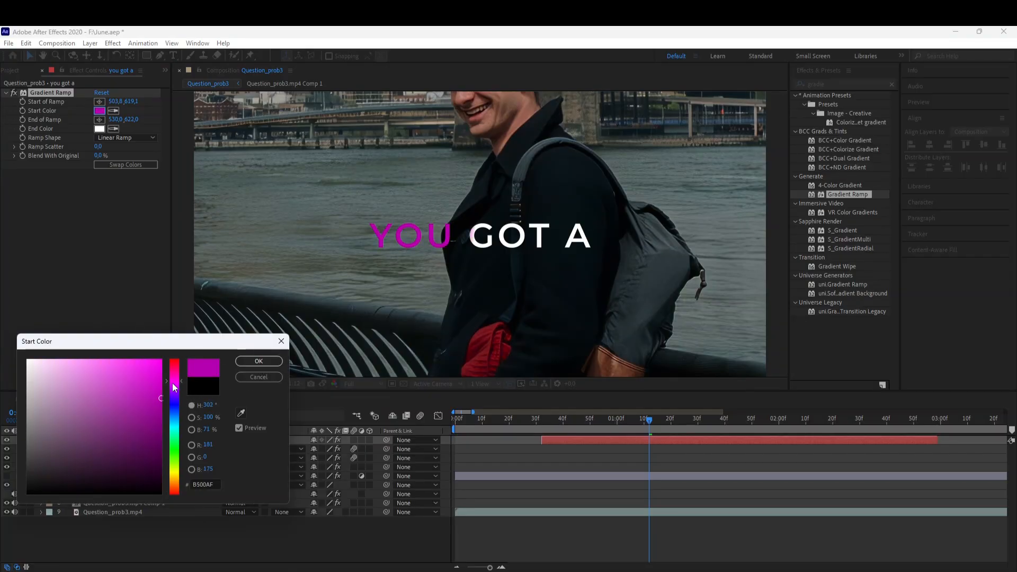
pyautogui.click(245, 363)
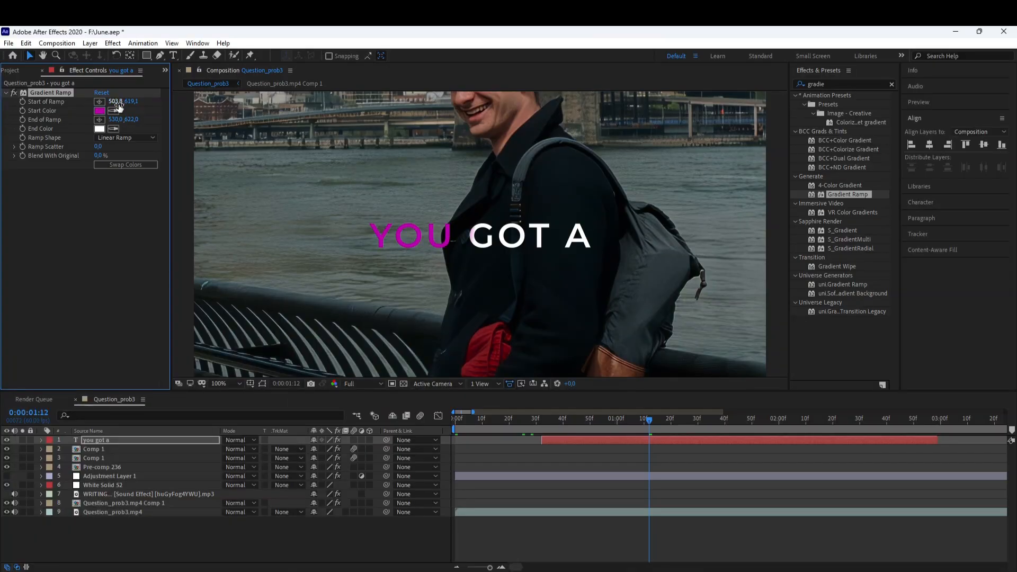
# Reposition the Gradient Ramp's start point at the left of the text and nudge its x value.
pyautogui.click(99, 101)
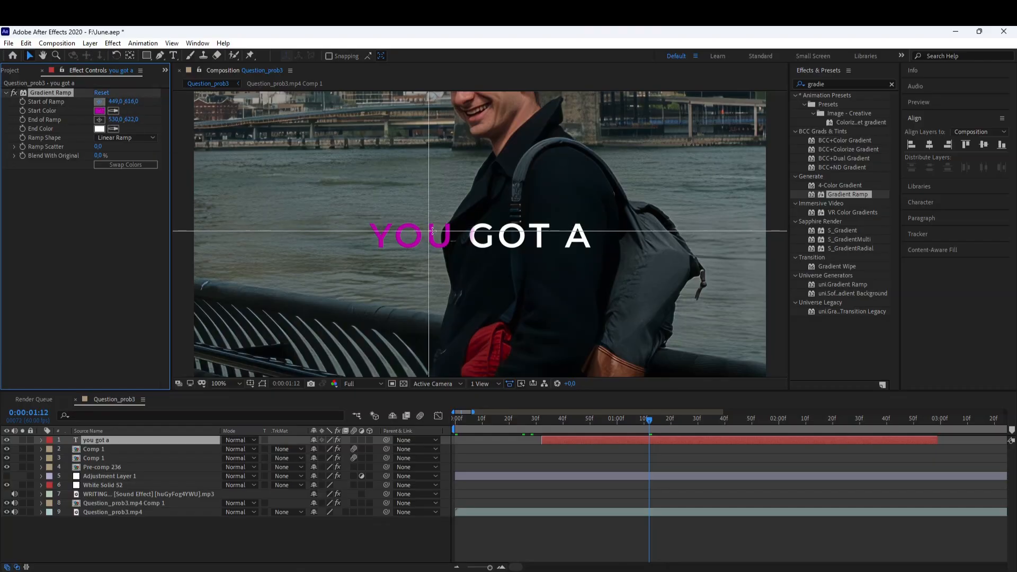
pyautogui.click(455, 236)
pyautogui.moveTo(116, 102)
pyautogui.mouseDown()
pyautogui.moveTo(153, 107)
pyautogui.moveTo(140, 108)
pyautogui.moveTo(156, 120)
pyautogui.moveTo(122, 102)
pyautogui.mouseUp()
# Pre-compose the text layer, moving all attributes into the new composition.
pyautogui.rightClick(599, 439)
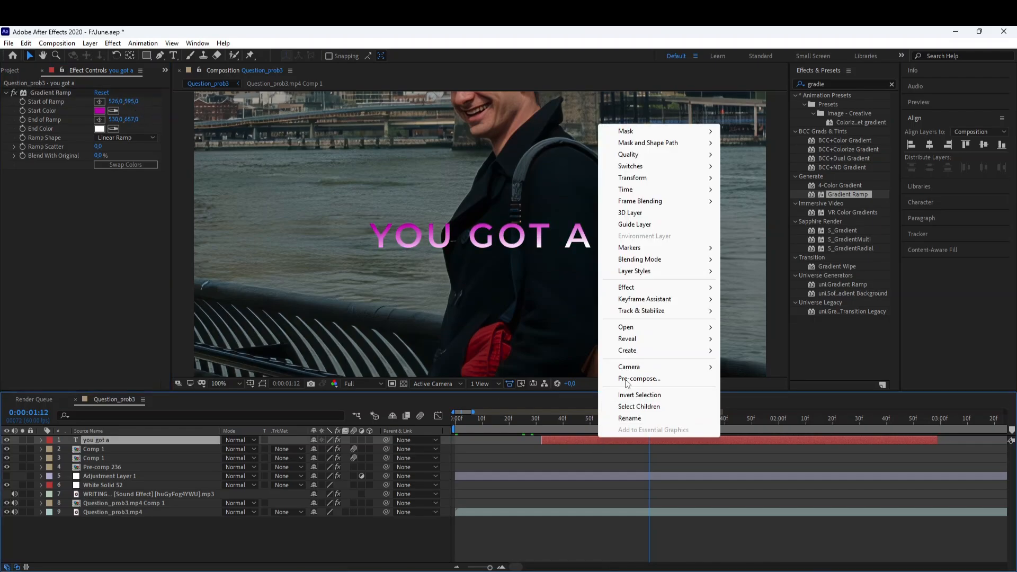
pyautogui.click(632, 379)
pyautogui.click(422, 311)
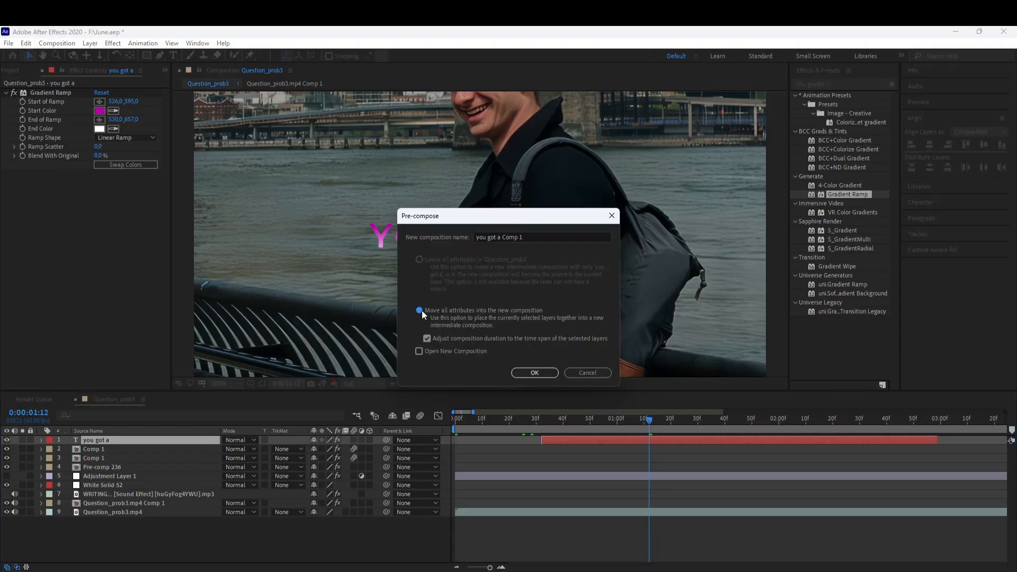
pyautogui.click(534, 374)
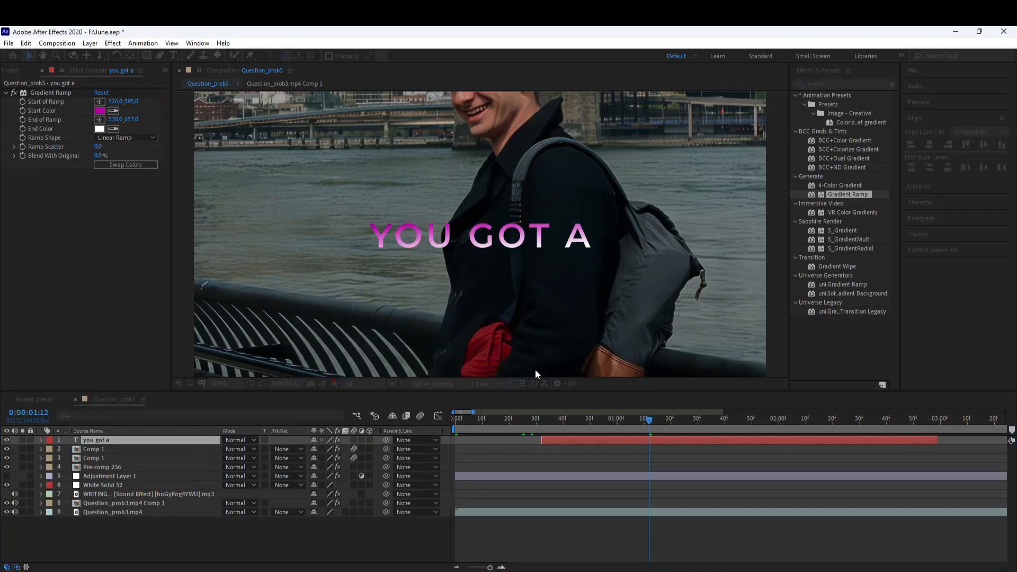
# Search the effects for "deep" and apply Deep Glow 2 to the pre-composed text layer.
pyautogui.click(222, 382)
pyautogui.click(238, 208)
pyautogui.click(803, 83)
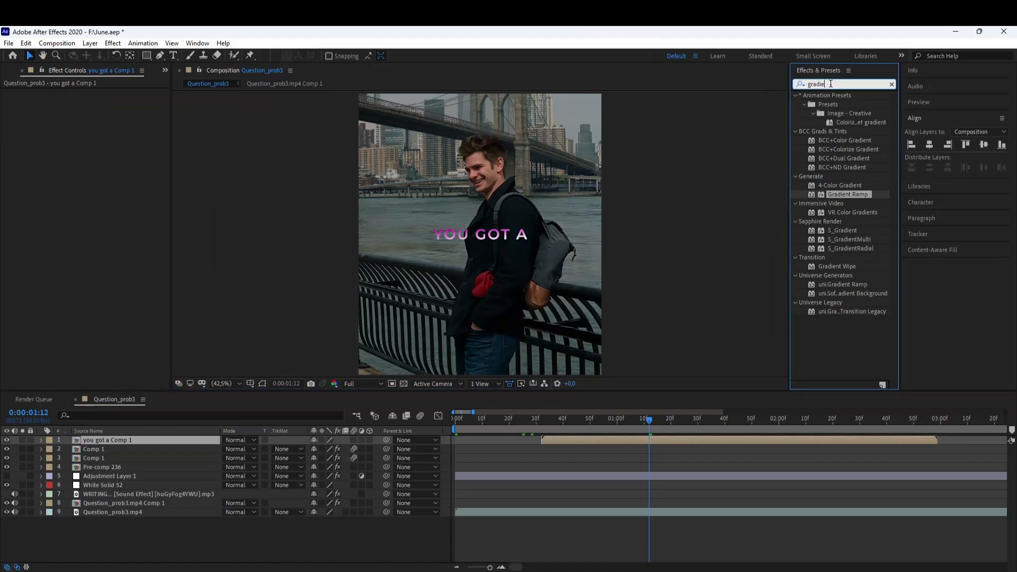
pyautogui.write('deep')
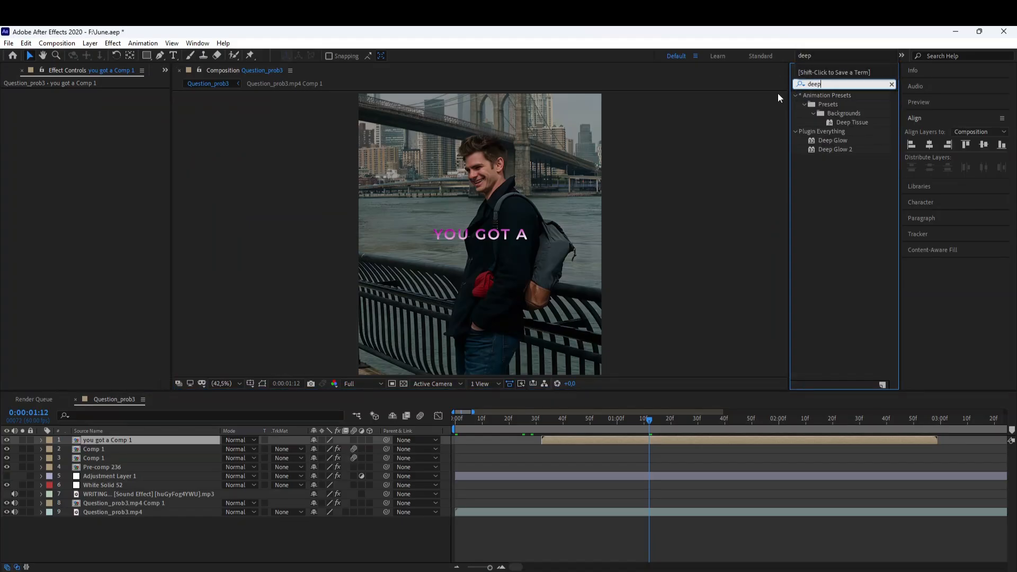
pyautogui.click(819, 149)
pyautogui.doubleClick(818, 149)
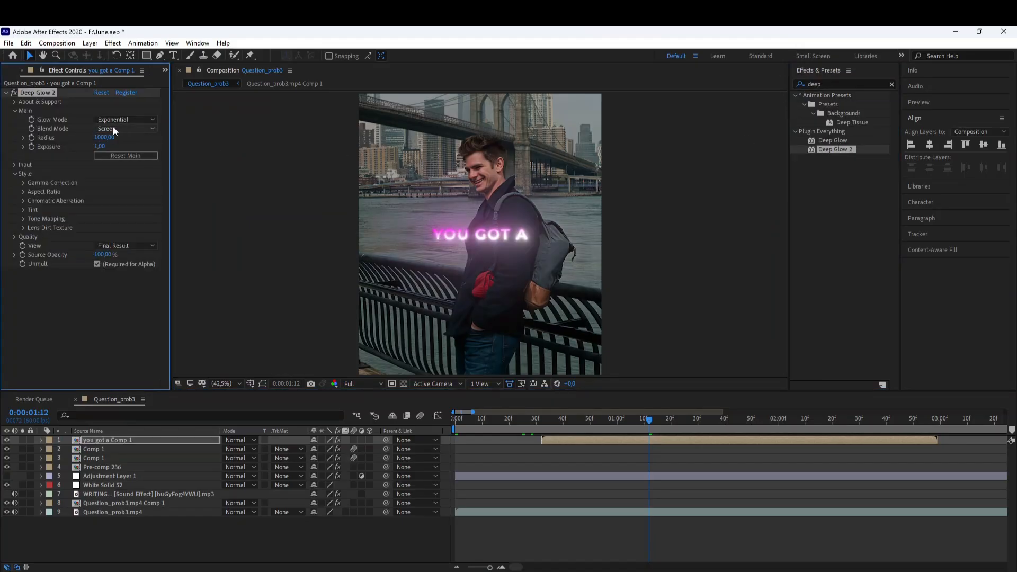
# Set Deep Glow 2's radius to 510 and exposure to 0.34.
pyautogui.click(101, 137)
pyautogui.write('510')
pyautogui.press('Return')
pyautogui.click(96, 148)
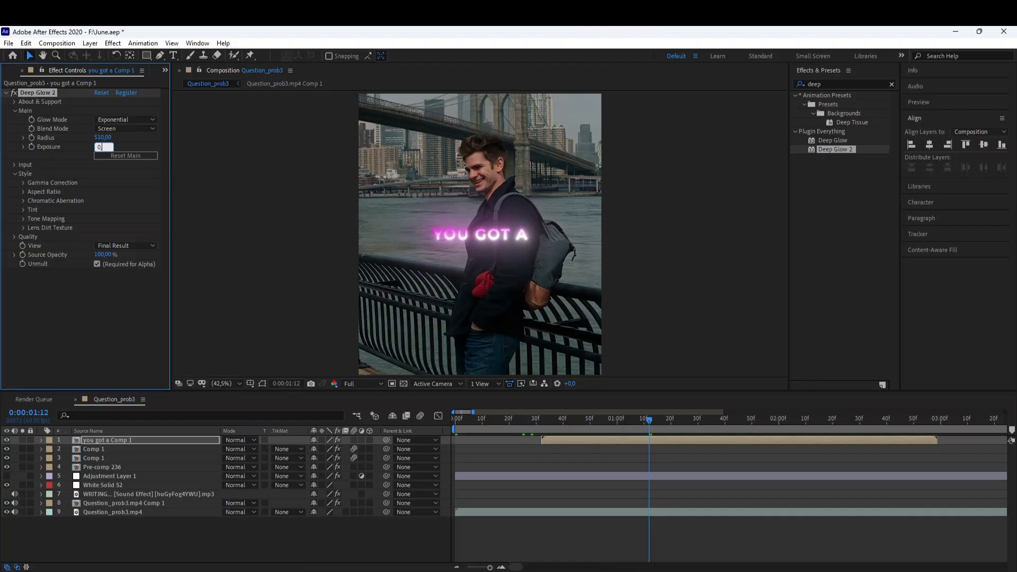
pyautogui.press('Return')
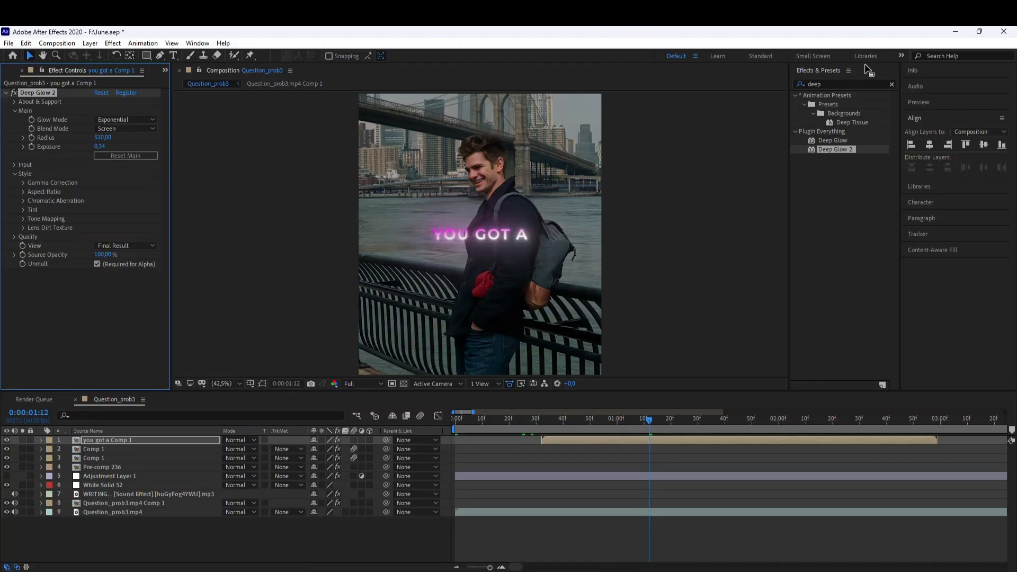
# Search for "drop s", apply Drop Shadow to the text, and raise its opacity.
pyautogui.moveTo(824, 84); pyautogui.dragTo(747, 86)
pyautogui.write('drop s')
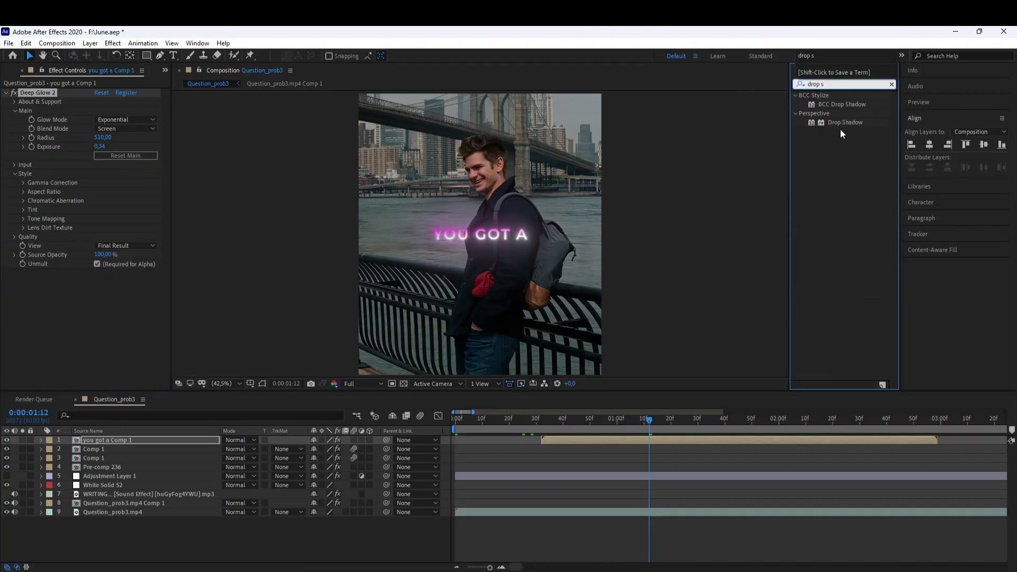
pyautogui.doubleClick(838, 122)
pyautogui.scroll(3, 552, 220)
pyautogui.scroll(-2, 306, 256)
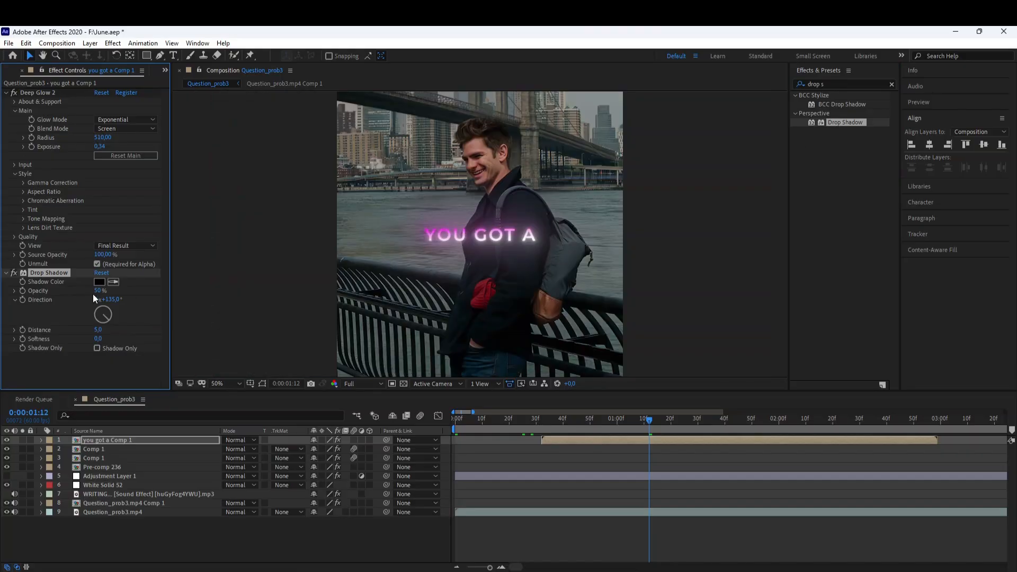
pyautogui.moveTo(139, 292); pyautogui.dragTo(157, 328)
# Apply a second Drop Shadow and rotate its direction to about 203 degrees.
pyautogui.doubleClick(834, 124)
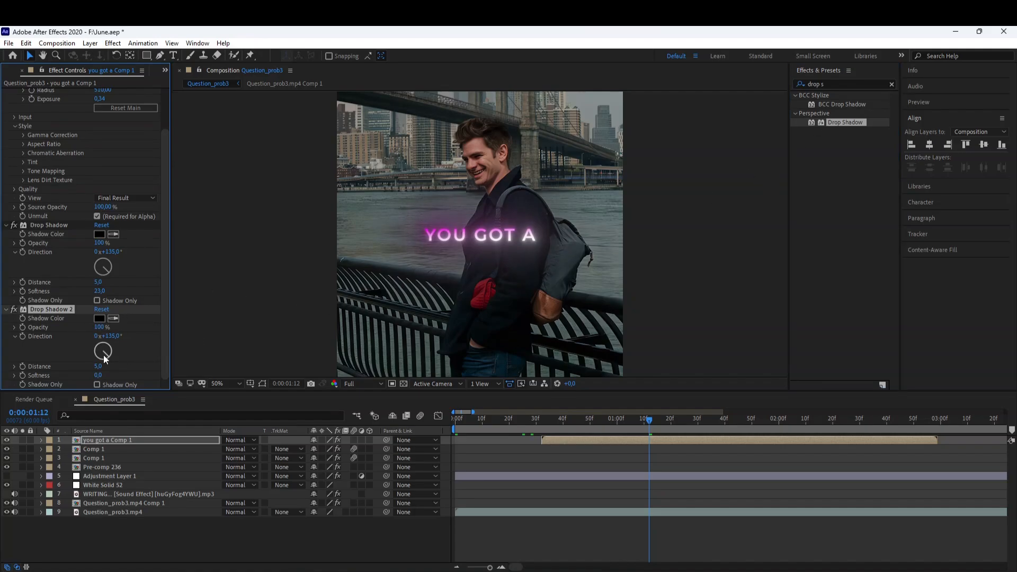
pyautogui.moveTo(114, 338); pyautogui.dragTo(157, 343)
# Set Deep Glow 2's exposure to 0,32.
pyautogui.scroll(2, 120, 369)
pyautogui.click(106, 148)
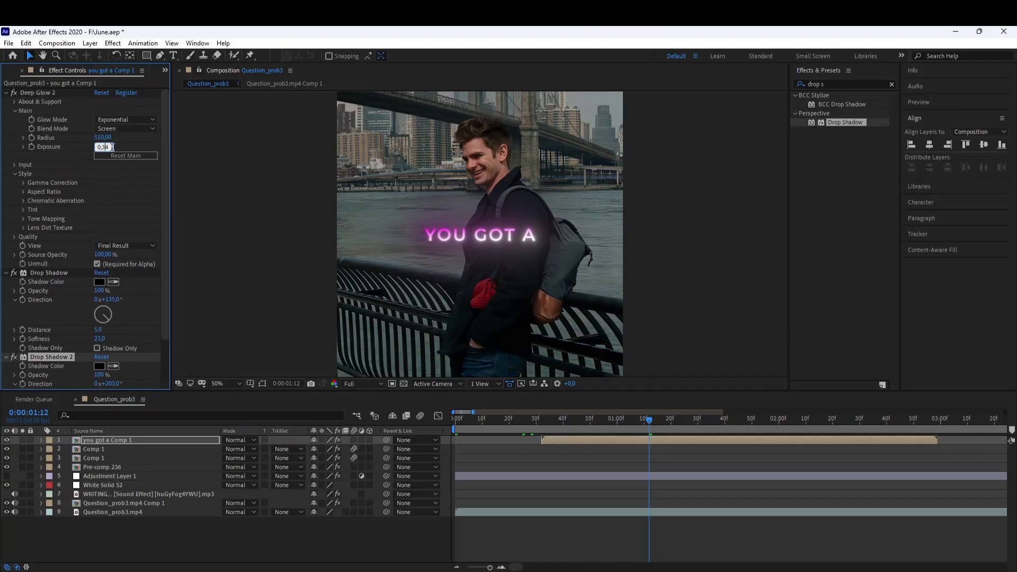
pyautogui.write('0,32')
pyautogui.press('Return')
# Search the effects for "gau" and apply Gaussian Blur to the text layer.
pyautogui.click(227, 384)
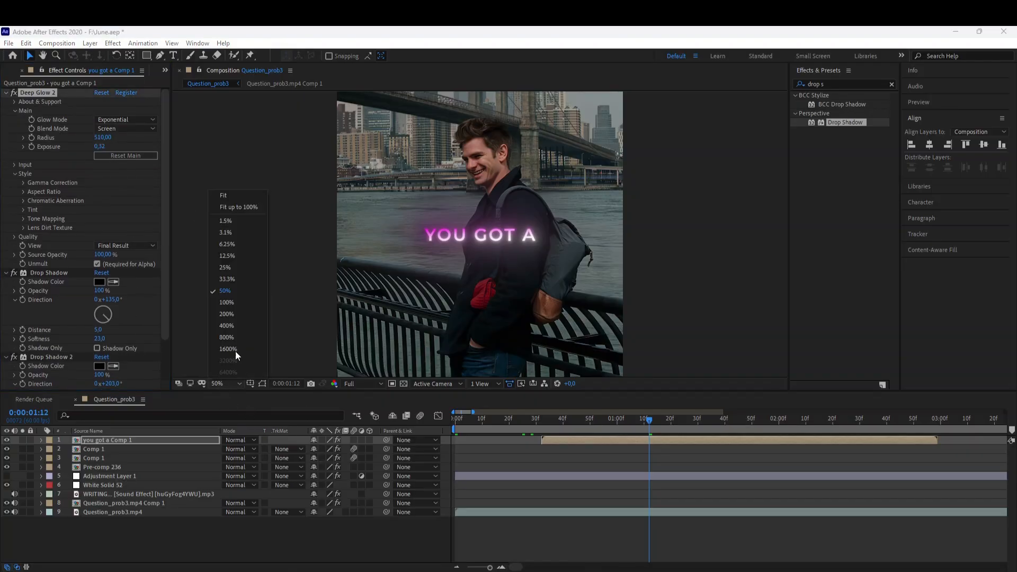
pyautogui.click(244, 210)
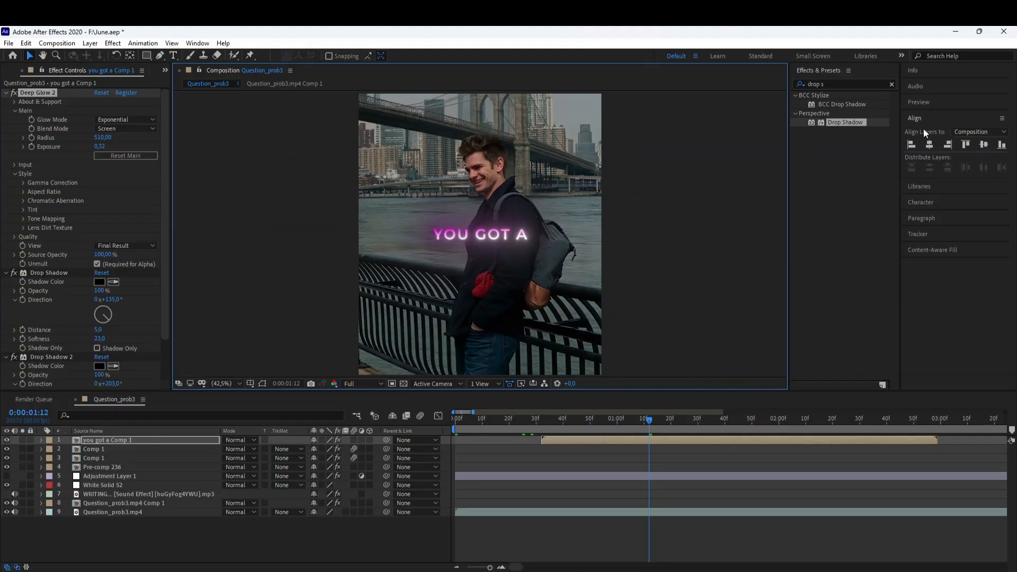
pyautogui.click(830, 79)
pyautogui.press('BackSpace')
pyautogui.press('BackSpace')
pyautogui.press('BackSpace')
pyautogui.press('BackSpace')
pyautogui.press('BackSpace')
pyautogui.press('BackSpace')
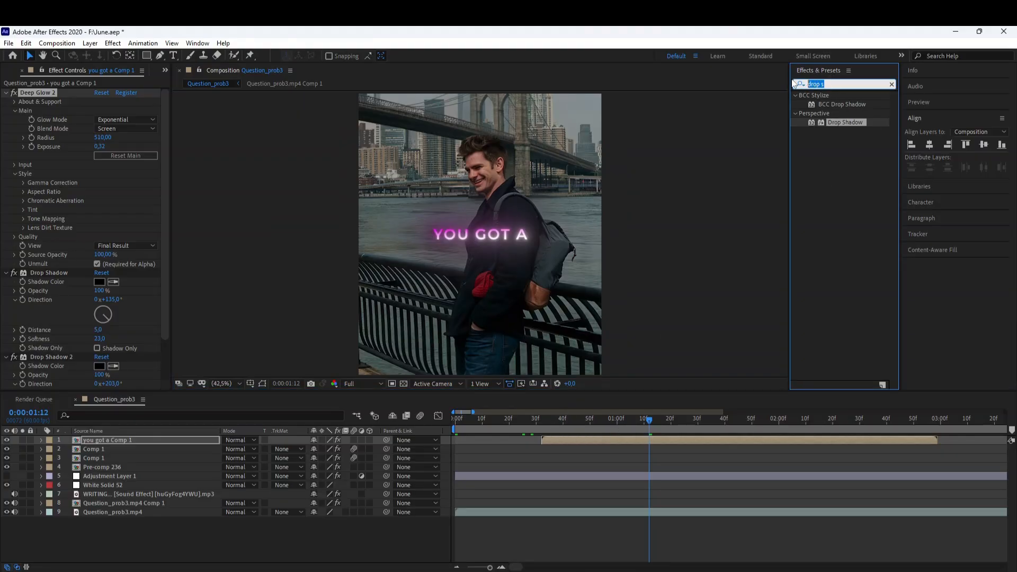
pyautogui.write('gau')
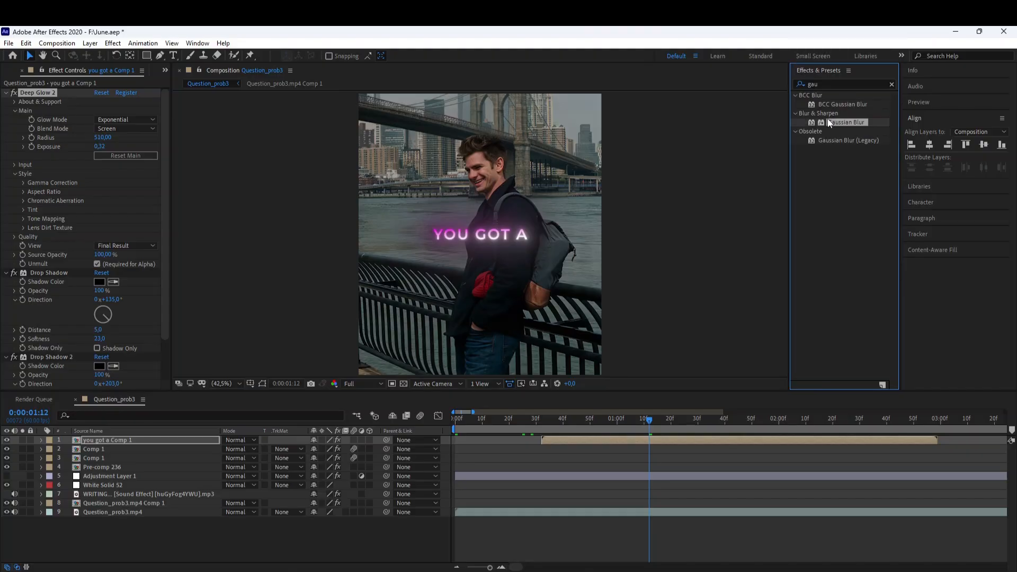
pyautogui.doubleClick(829, 122)
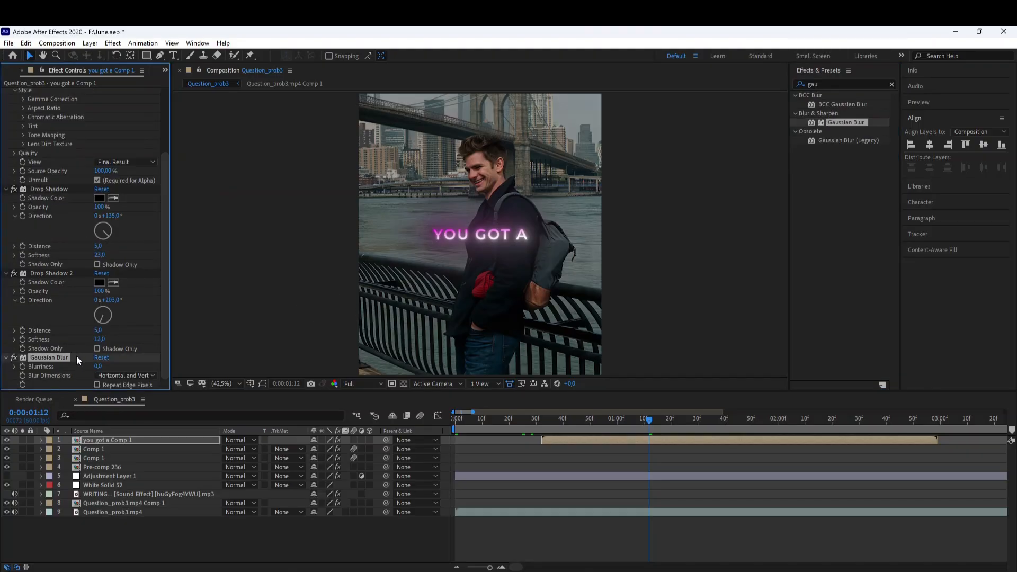
# Preview the composition with the glow and shadows.
pyautogui.moveTo(641, 418); pyautogui.dragTo(735, 424)
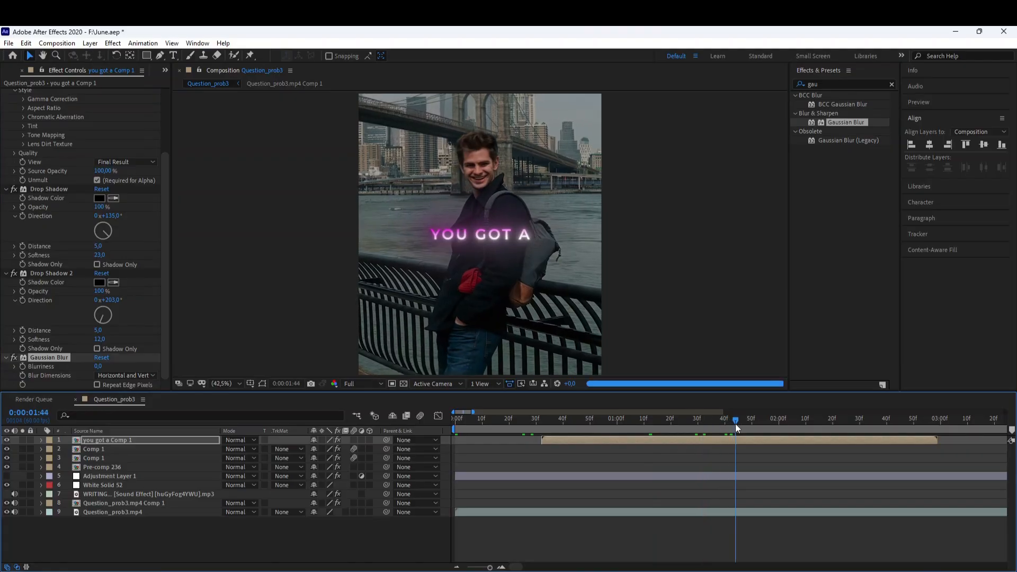
pyautogui.press('space')
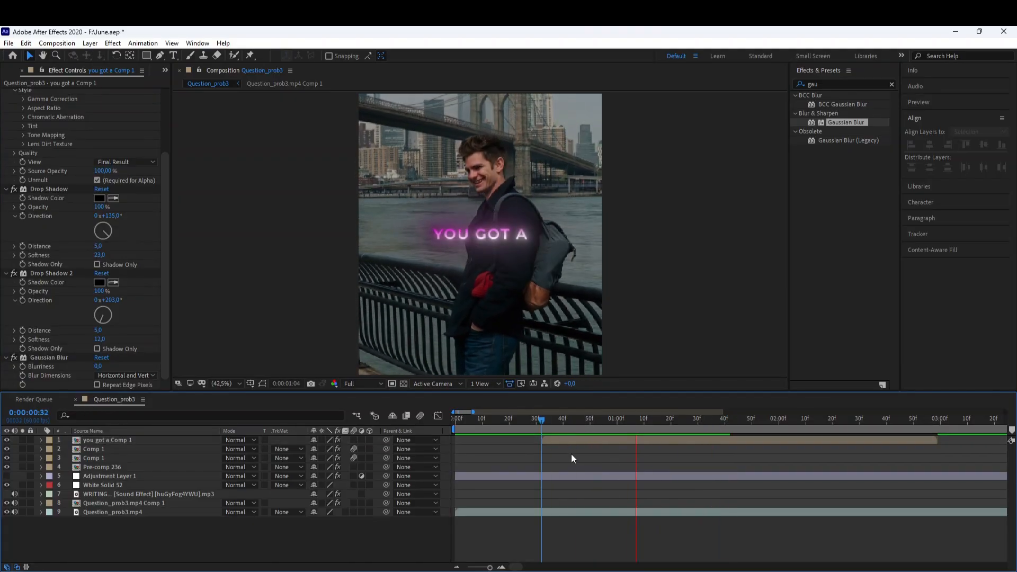
pyautogui.click(679, 441)
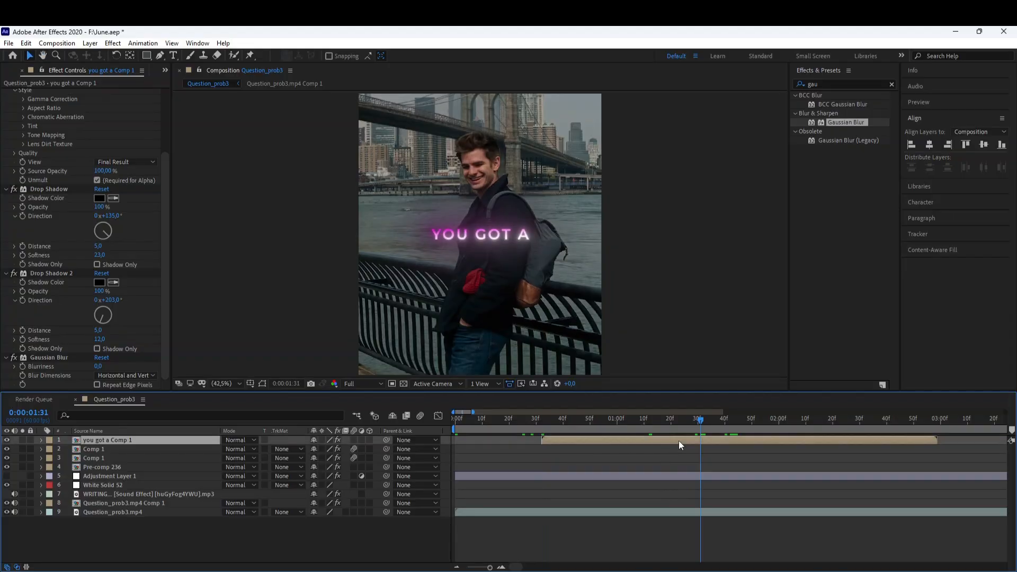
# Keyframe the Gaussian Blur's blurriness at 0 at 0:00:01:31 and 18,9 at 0:00:01:58.
pyautogui.click(23, 365)
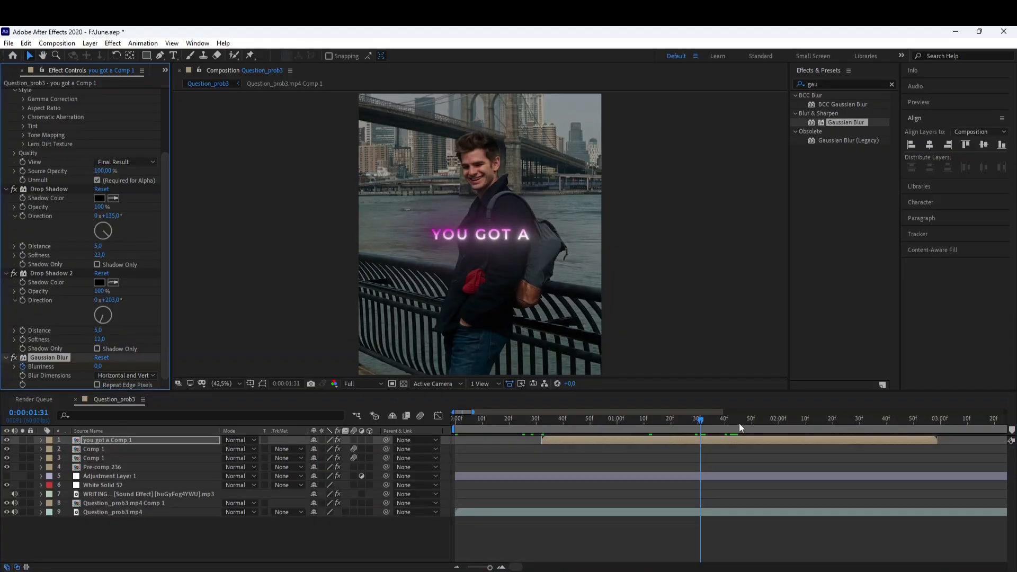
pyautogui.press('u')
pyautogui.click(774, 424)
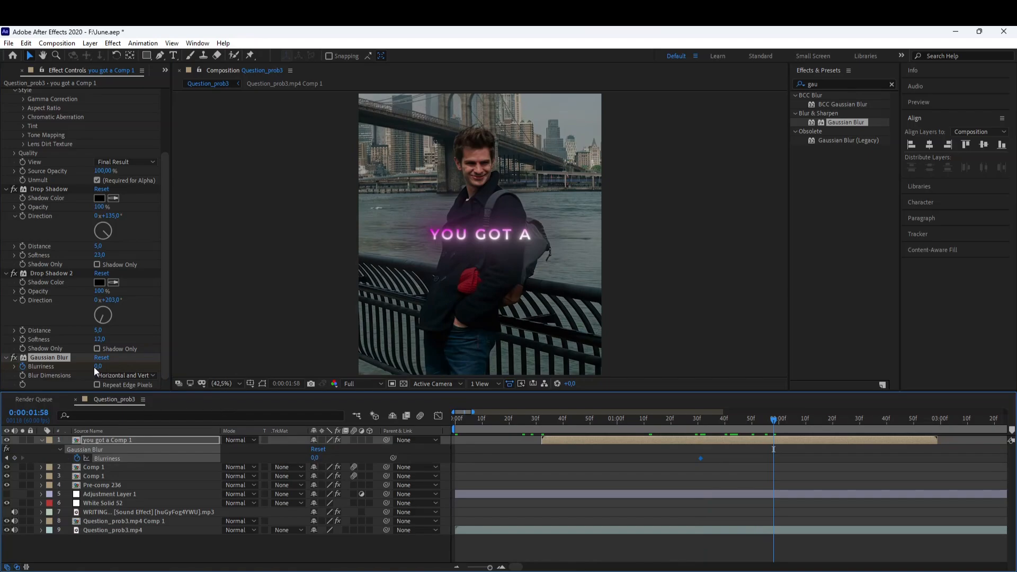
pyautogui.moveTo(97, 367); pyautogui.dragTo(197, 366)
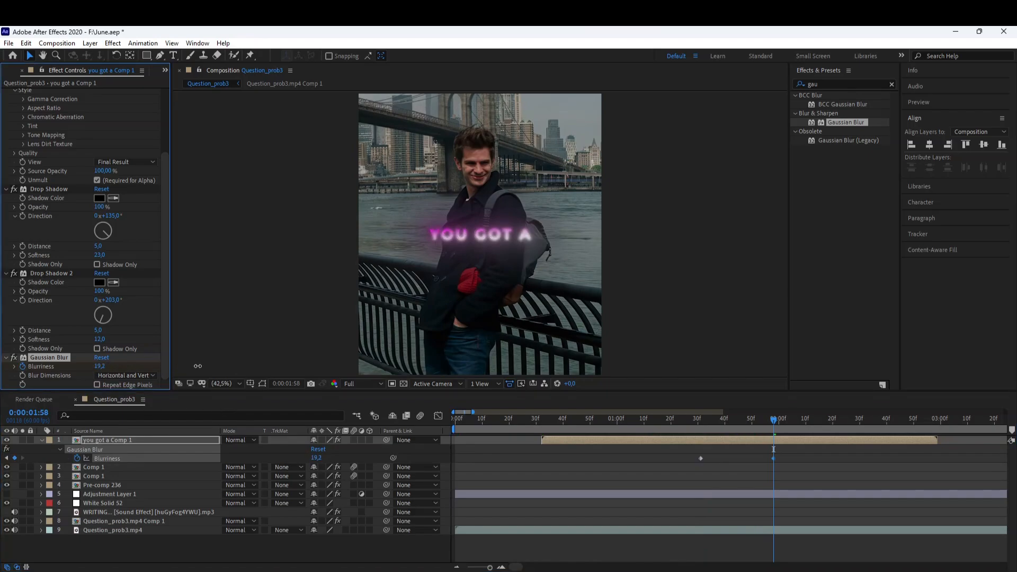
# Apply Easy Ease to the first blurriness keyframe.
pyautogui.click(456, 568)
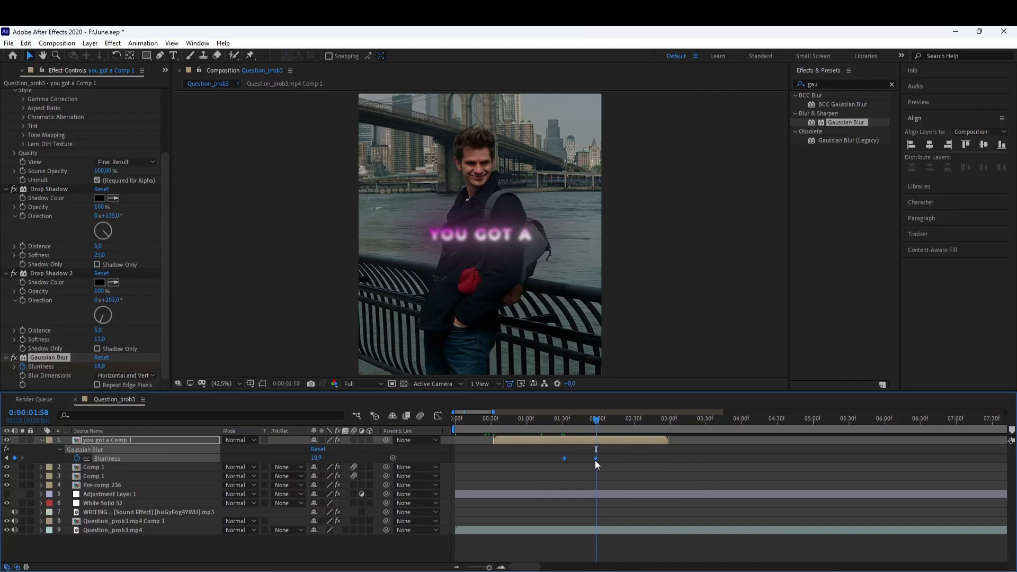
pyautogui.click(563, 421)
pyautogui.press('F9')
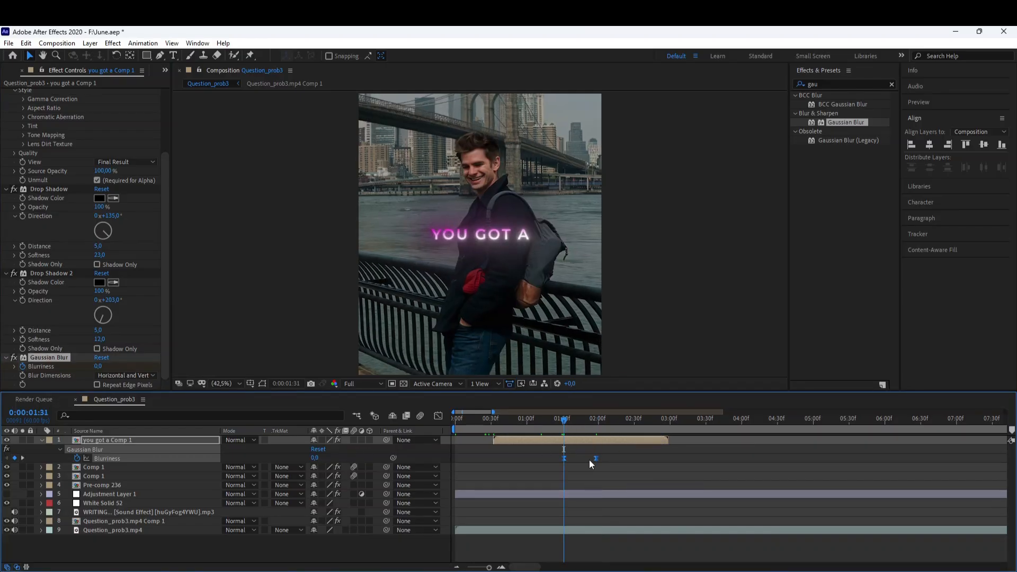
pyautogui.click(589, 459)
# Keyframe the layer's opacity at 100% at 0:00:01:31 and 0% at 0:00:01:57.
pyautogui.click(581, 441)
pyautogui.press('t')
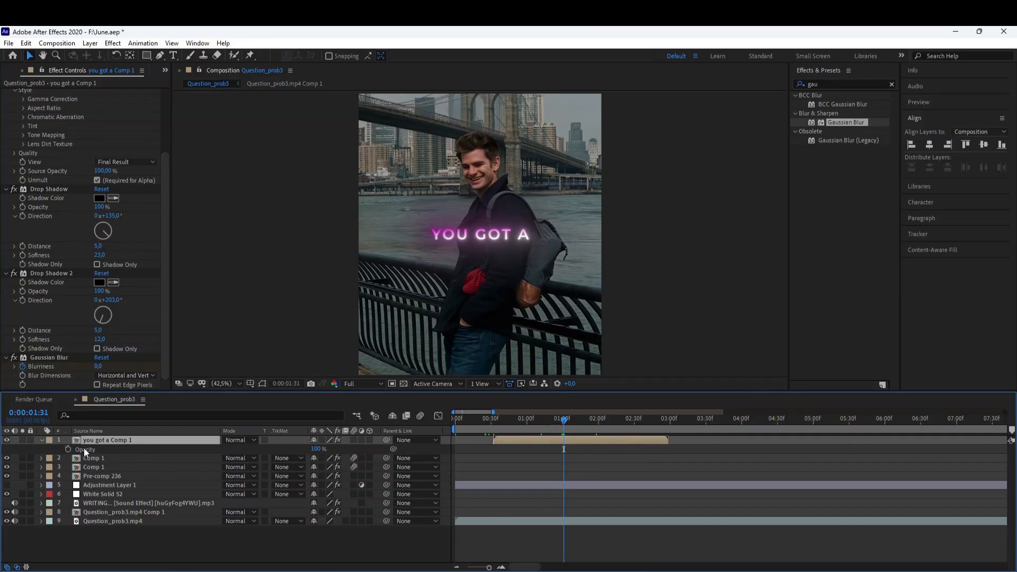
pyautogui.click(68, 450)
pyautogui.press('u')
pyautogui.click(500, 567)
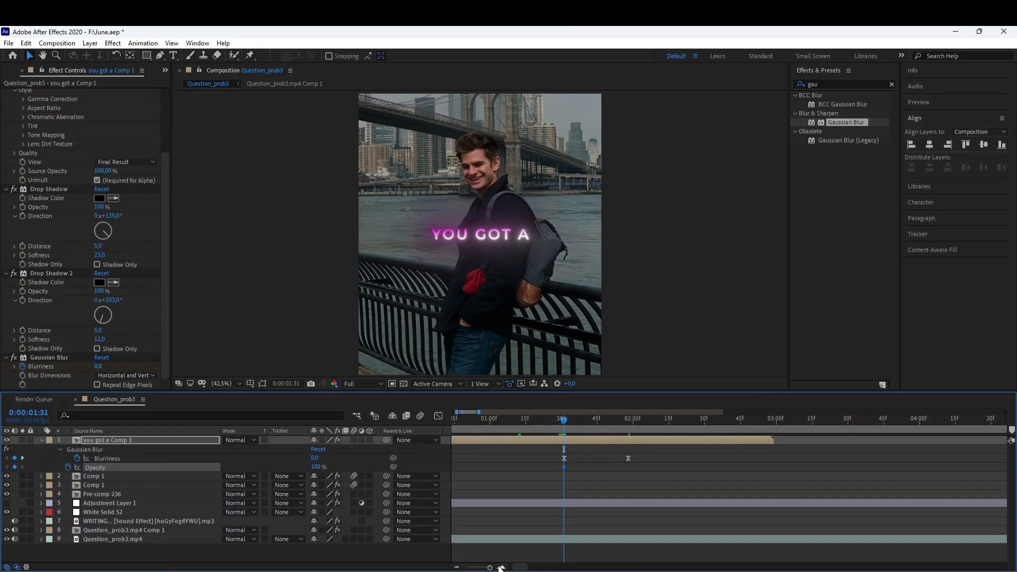
pyautogui.moveTo(634, 422); pyautogui.dragTo(625, 429)
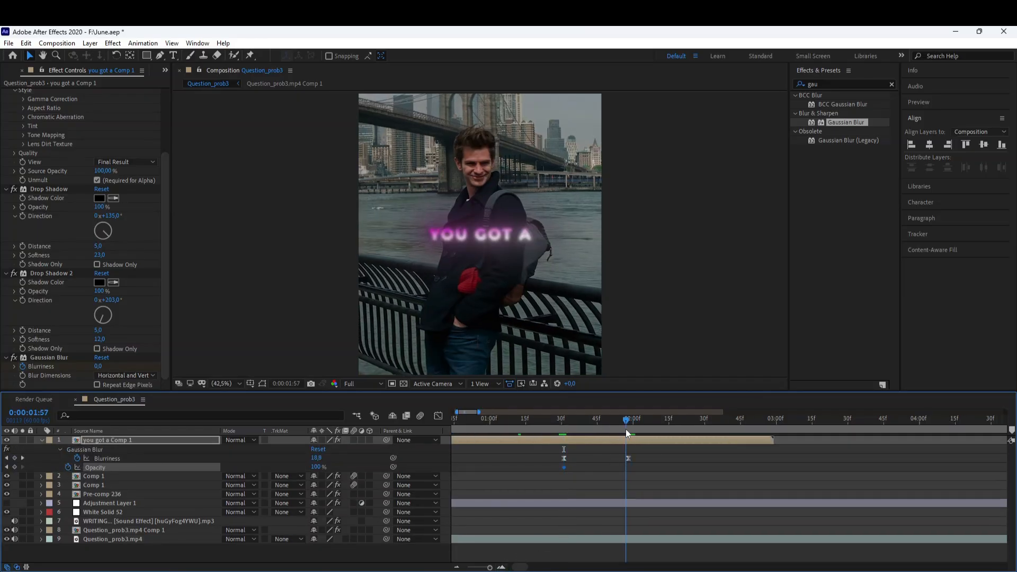
pyautogui.moveTo(311, 469); pyautogui.dragTo(255, 475)
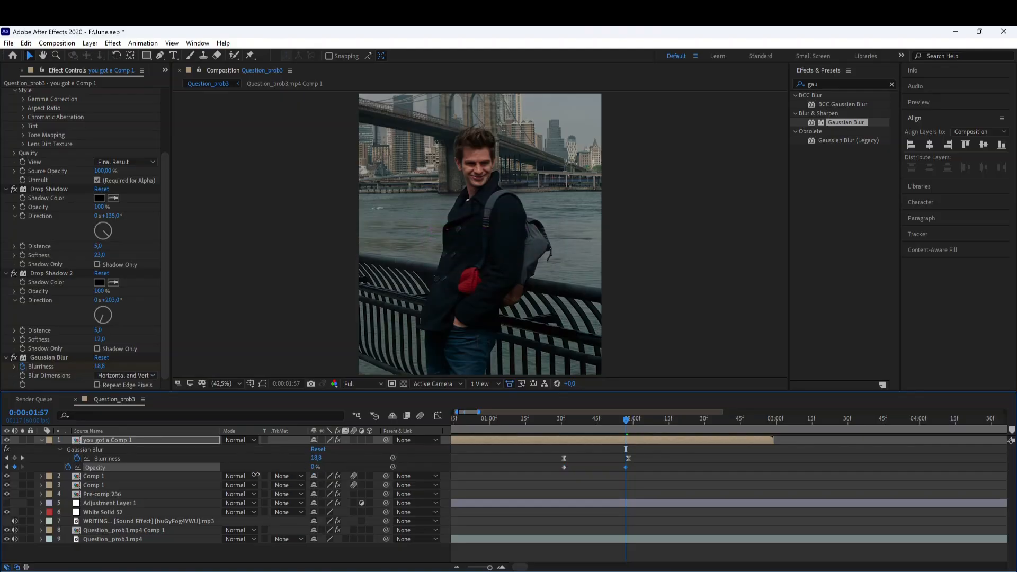
# Easy-ease the new blur and opacity keyframes and preview from the layer's start.
pyautogui.moveTo(544, 464); pyautogui.dragTo(657, 472)
pyautogui.press('F9')
pyautogui.press('i')
pyautogui.press('space')
pyautogui.click(587, 465)
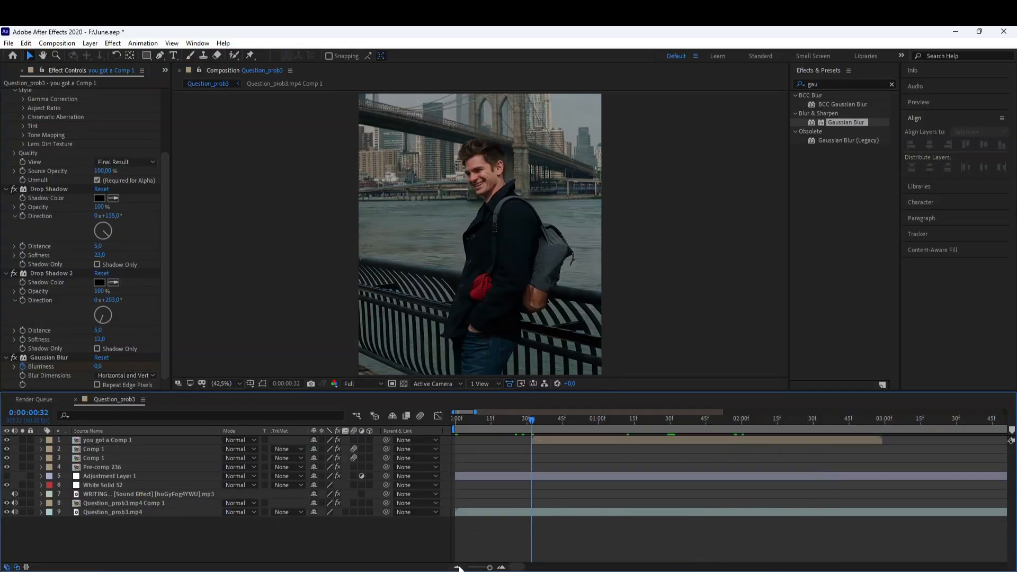
# Move the final blur and opacity keyframes later to lengthen the fade-out.
pyautogui.click(457, 567)
pyautogui.click(574, 440)
pyautogui.press('u')
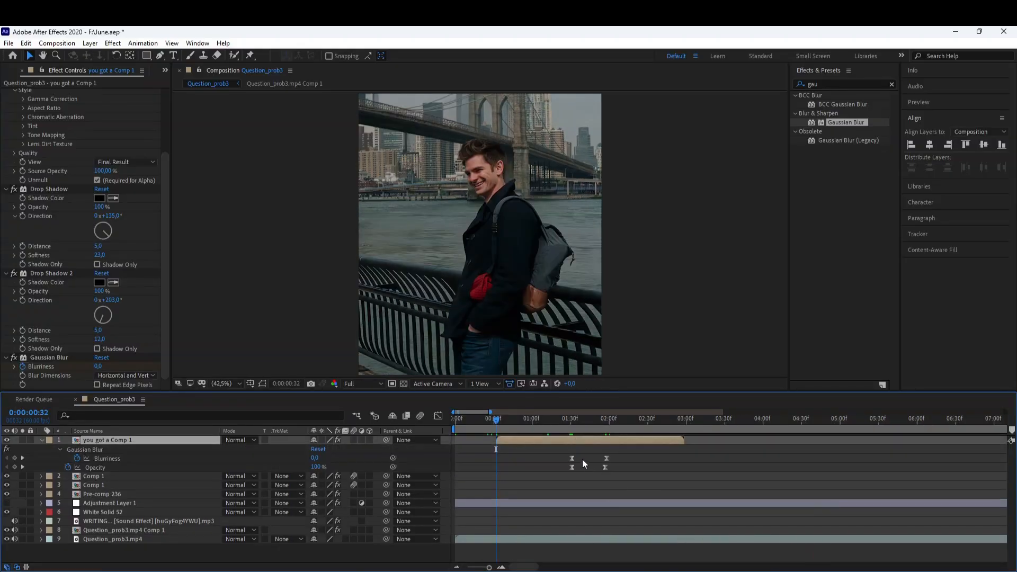
pyautogui.moveTo(562, 454); pyautogui.dragTo(619, 463)
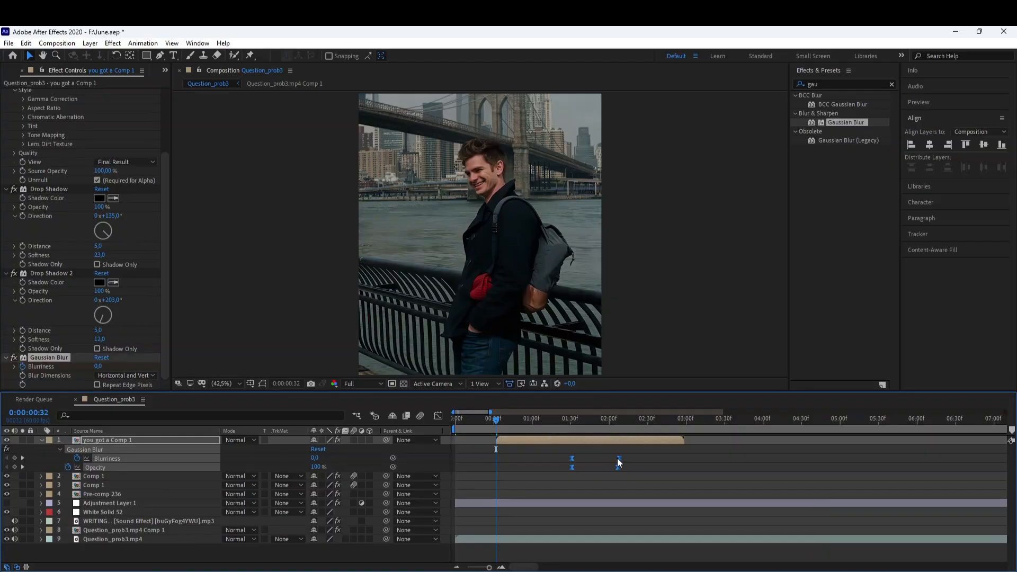
# Preview the caption animation from the current time.
pyautogui.press('space')
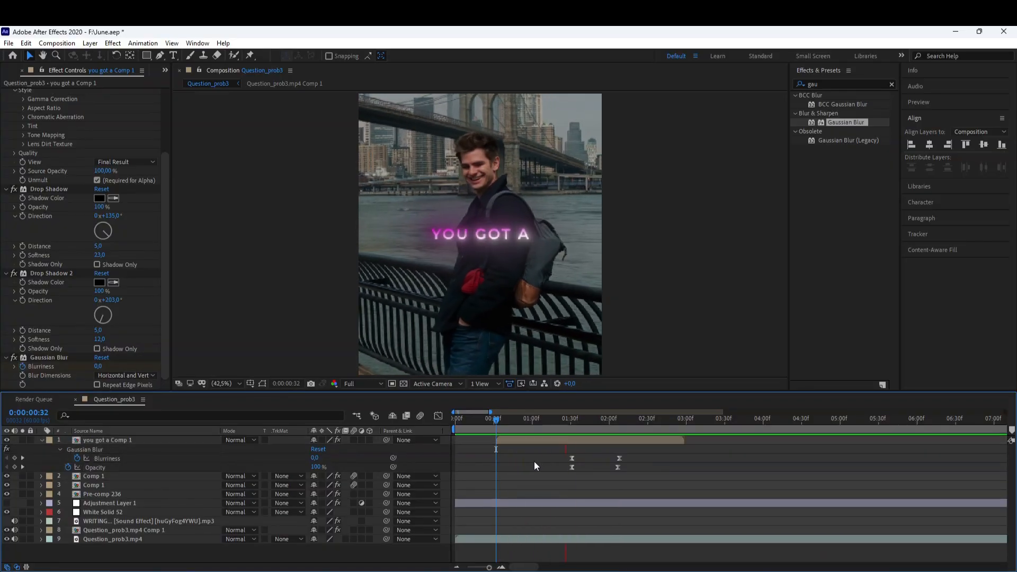
pyautogui.press('u')
pyautogui.press('space')
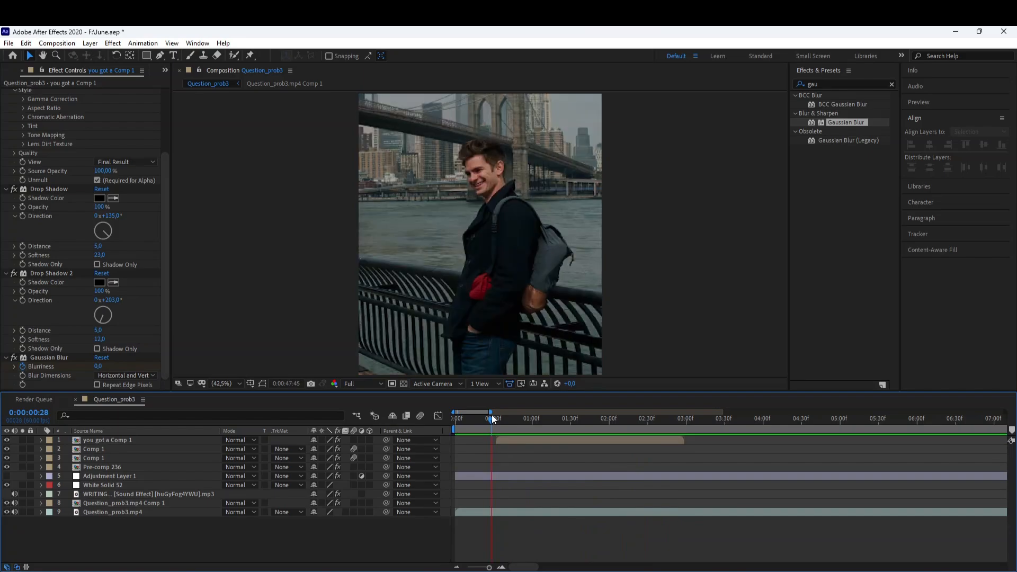
pyautogui.press('space')
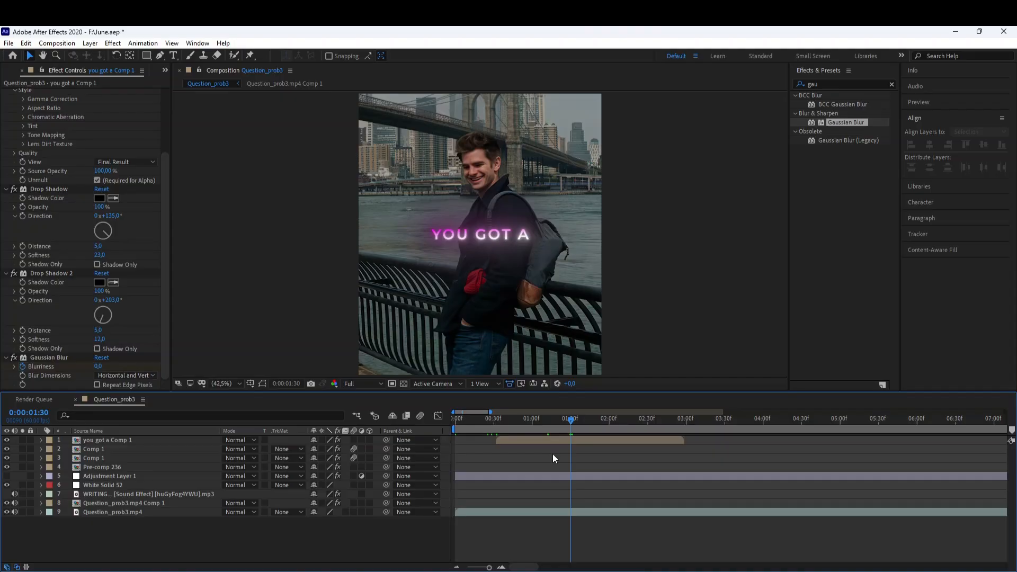
# Create a new text layer below the caption reading "lady?".
pyautogui.click(173, 55)
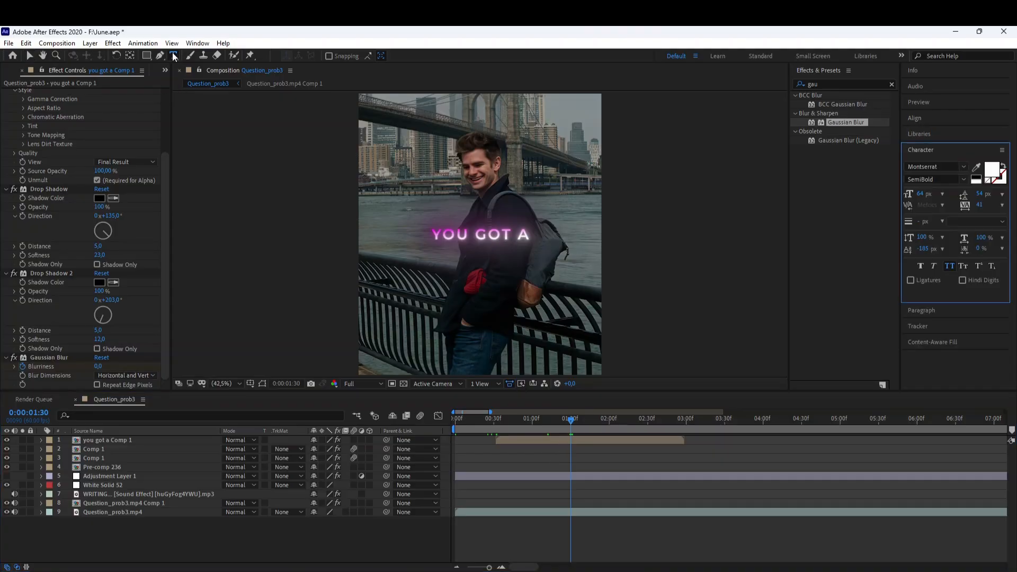
pyautogui.click(468, 225)
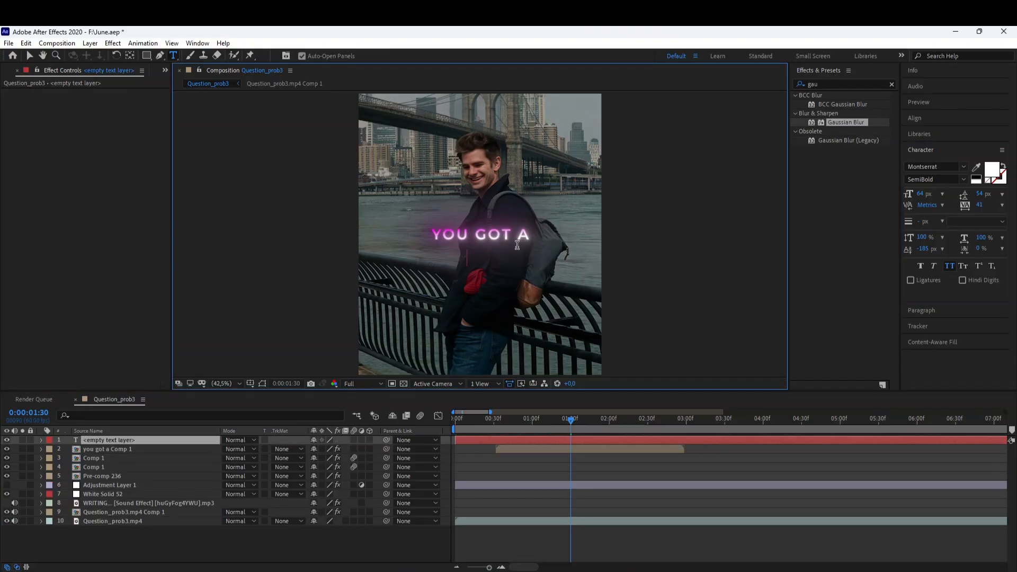
pyautogui.write('lady?')
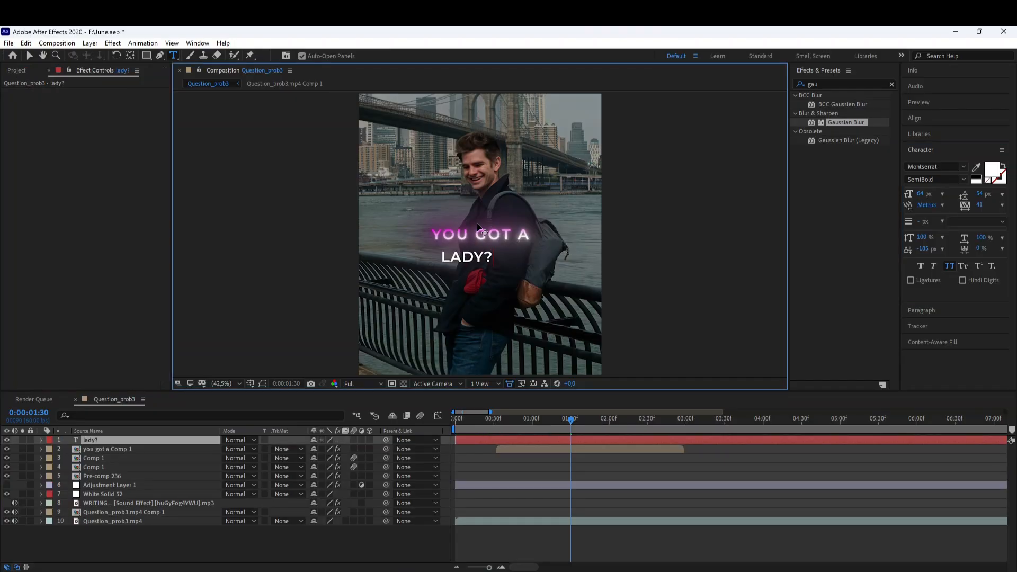
# Change the "lady?" text font to Madinah Authentic Regular.
pyautogui.doubleClick(560, 442)
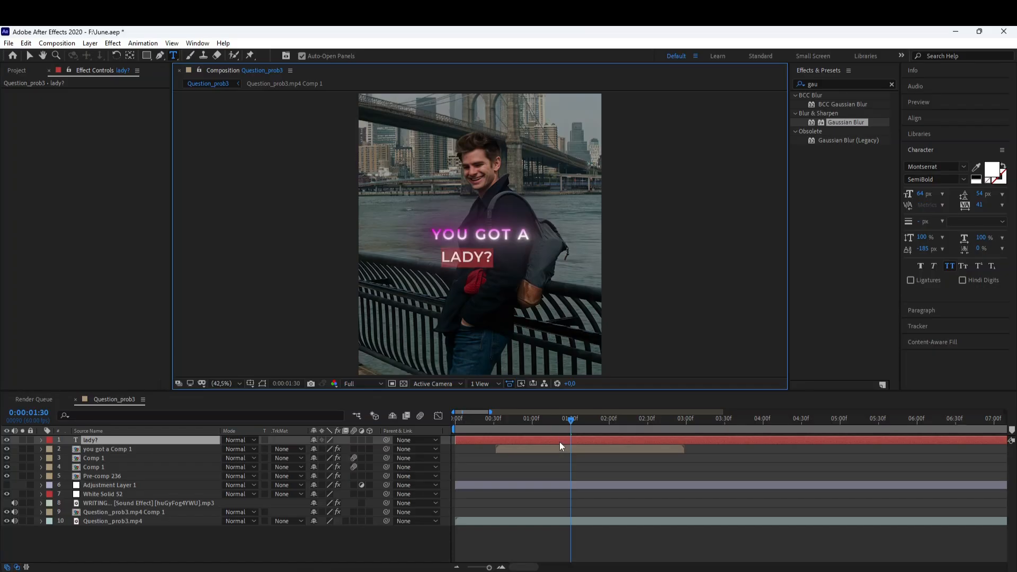
pyautogui.click(964, 167)
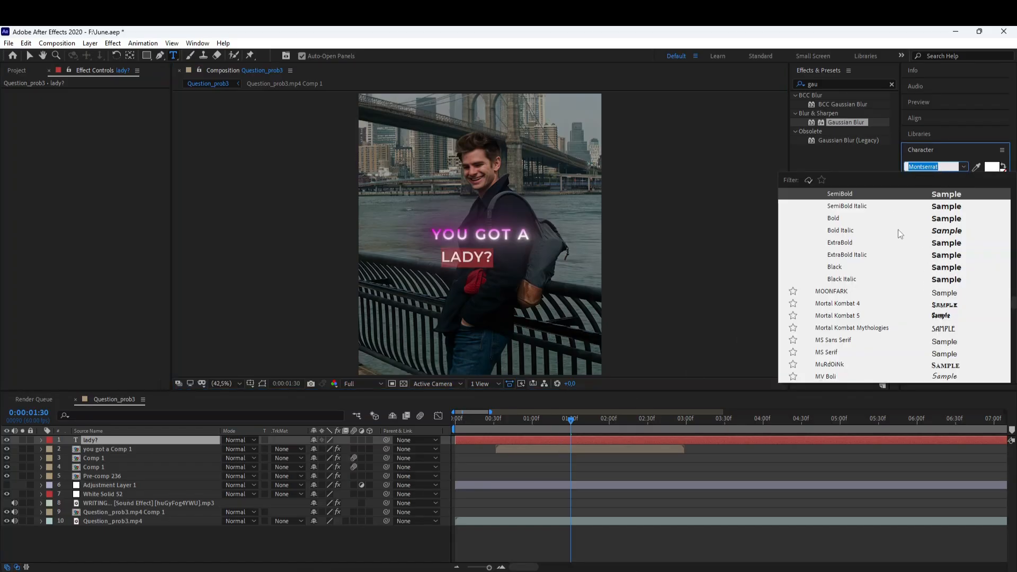
pyautogui.scroll(2, 898, 230)
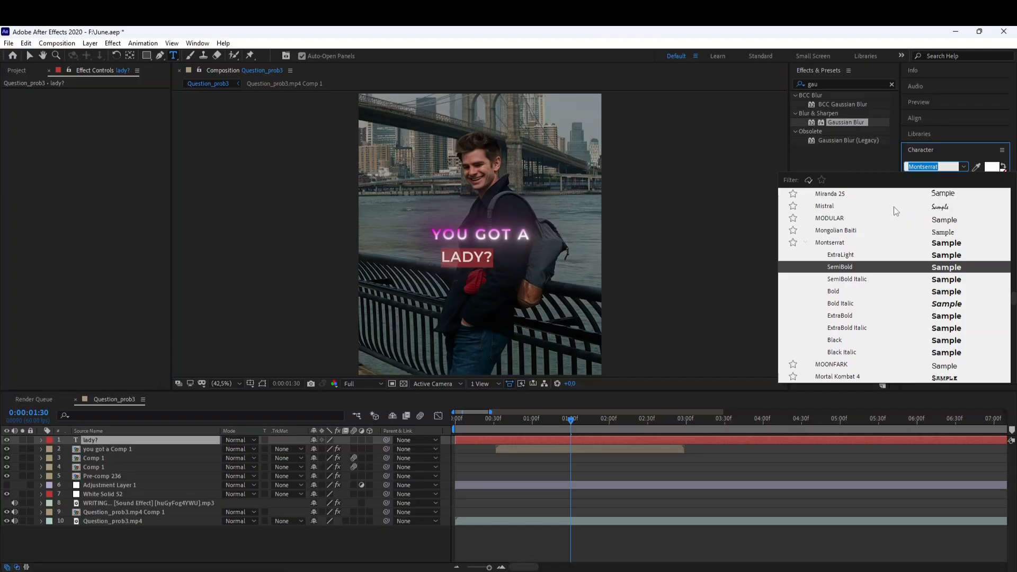
pyautogui.click(895, 206)
pyautogui.click(947, 166)
pyautogui.scroll(4, 967, 264)
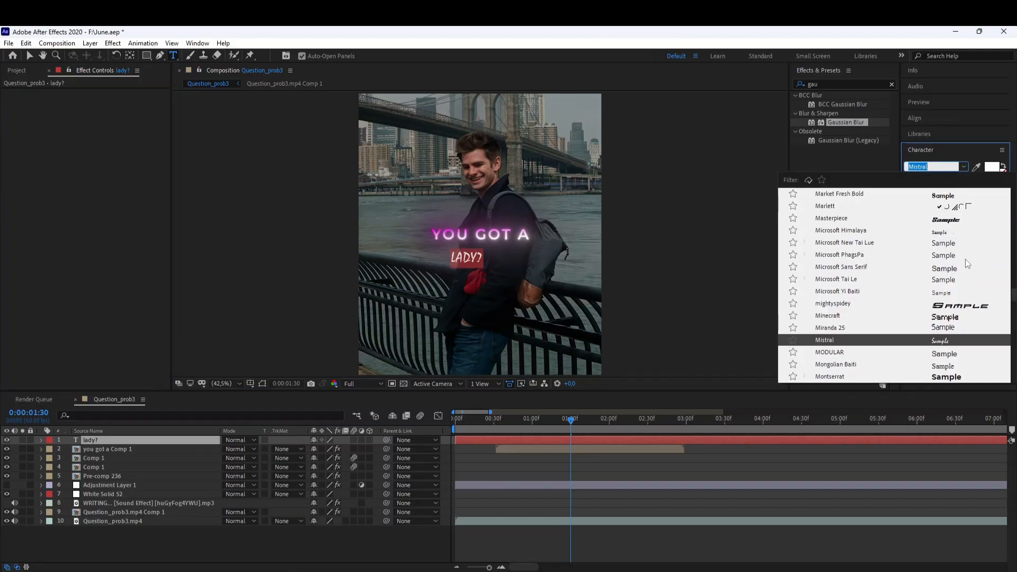
pyautogui.scroll(3, 927, 236)
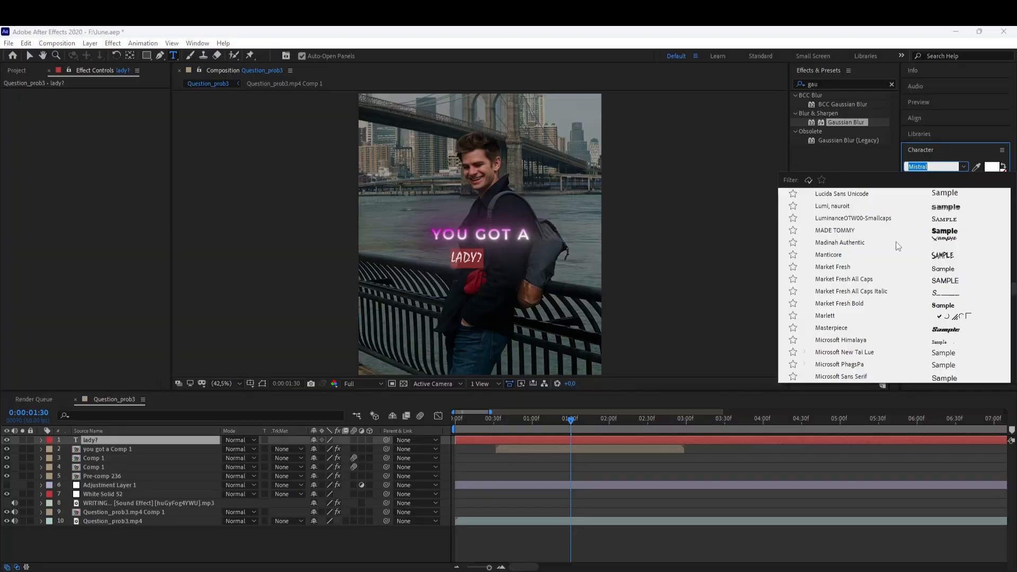
pyautogui.click(895, 243)
pyautogui.click(950, 266)
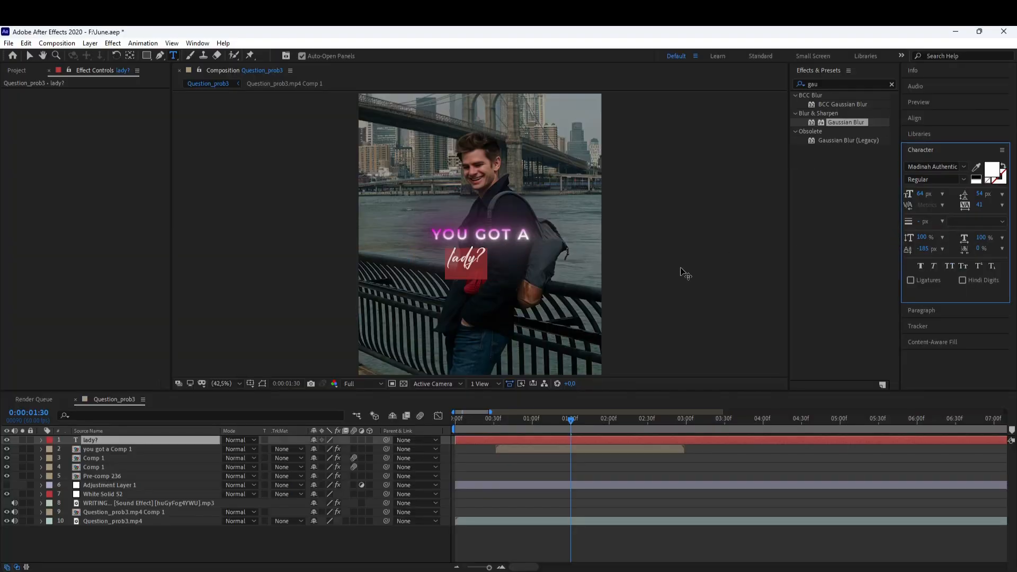
# Enlarge the "lady?" text to 114 px and align it to the composition's horizontal and vertical centre.
pyautogui.press('/')
pyautogui.moveTo(921, 190); pyautogui.dragTo(952, 198)
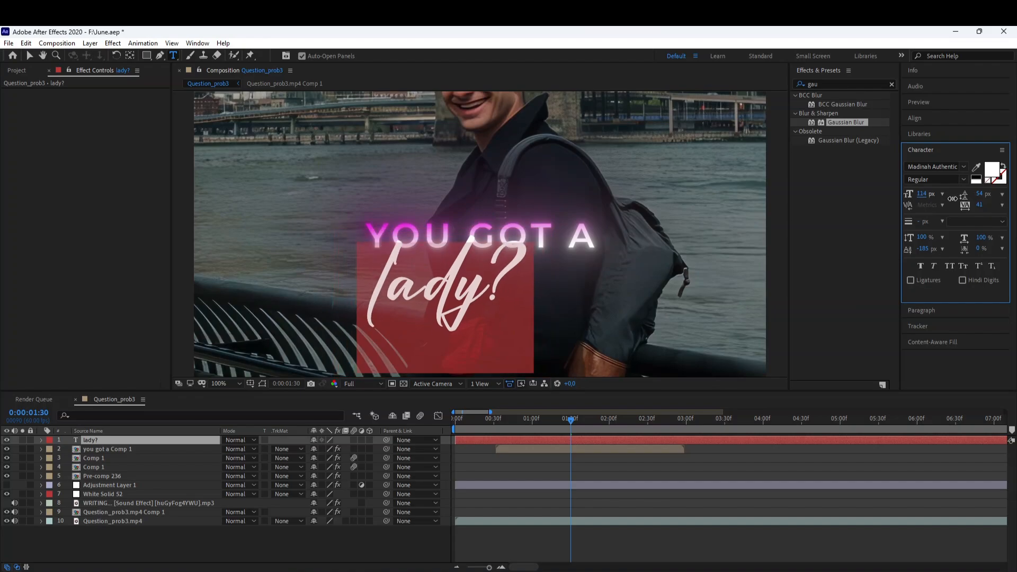
pyautogui.click(908, 117)
pyautogui.click(929, 145)
pyautogui.click(984, 144)
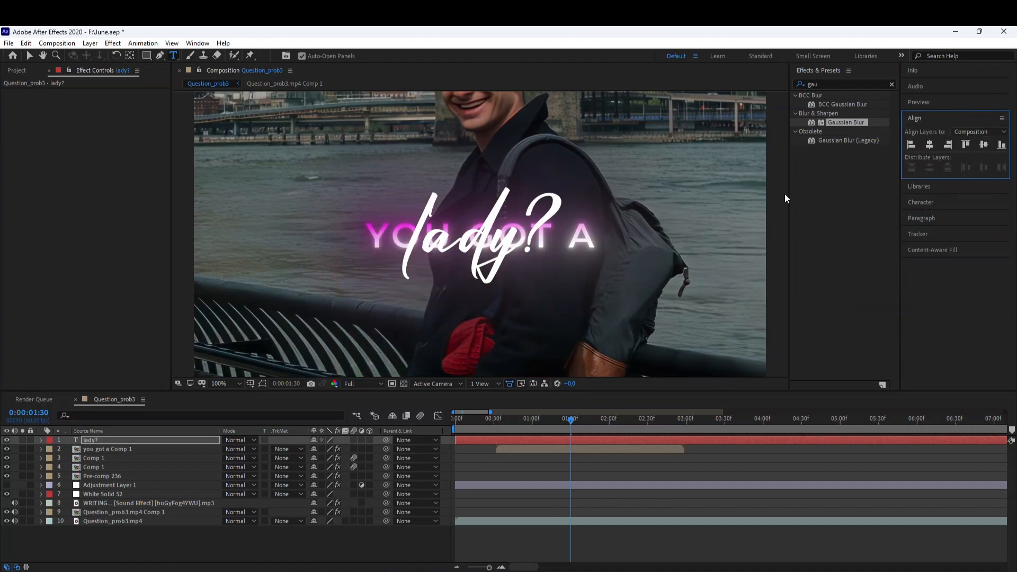
# Zoom in and trace the "l" and "a" strokes of "lady?" with open Pen tool masks.
pyautogui.click(226, 384)
pyautogui.click(236, 207)
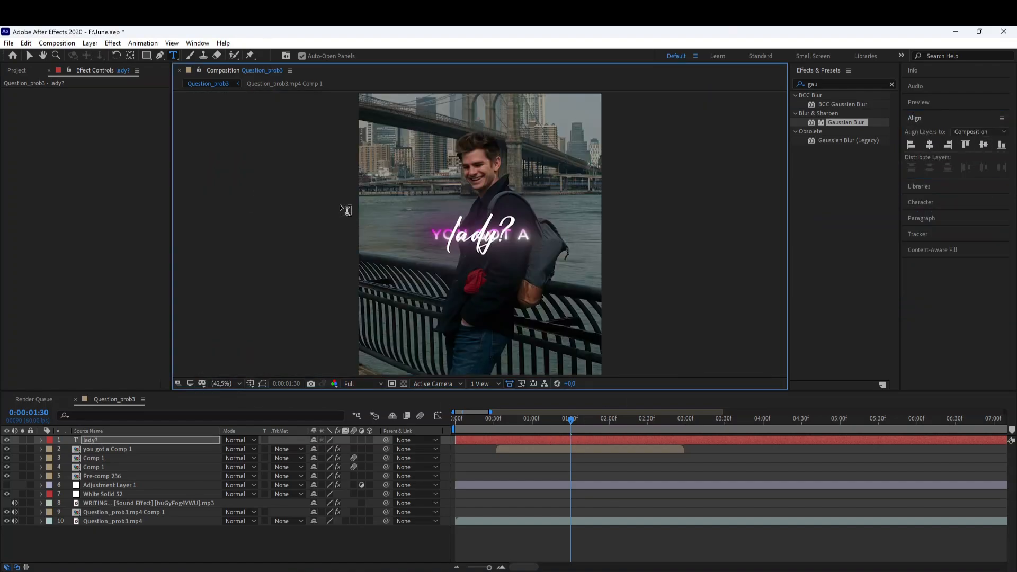
pyautogui.click(159, 55)
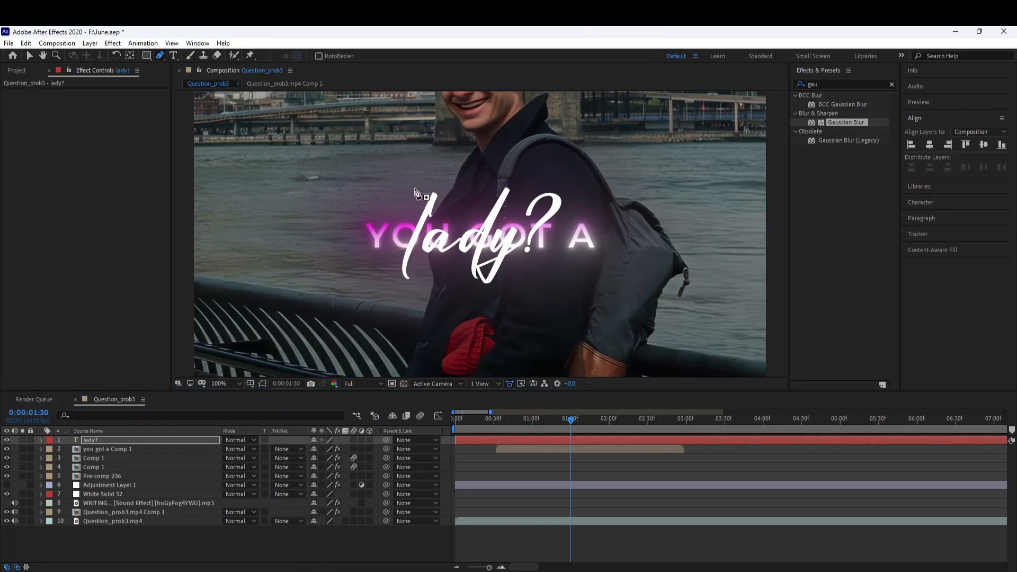
pyautogui.scroll(4, 453, 207)
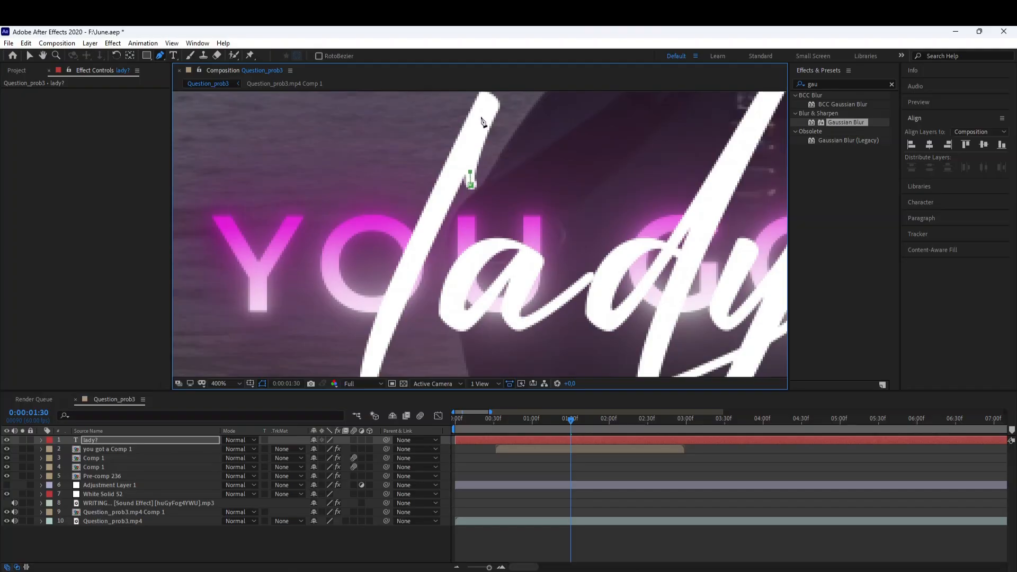
pyautogui.scroll(-4, 472, 196)
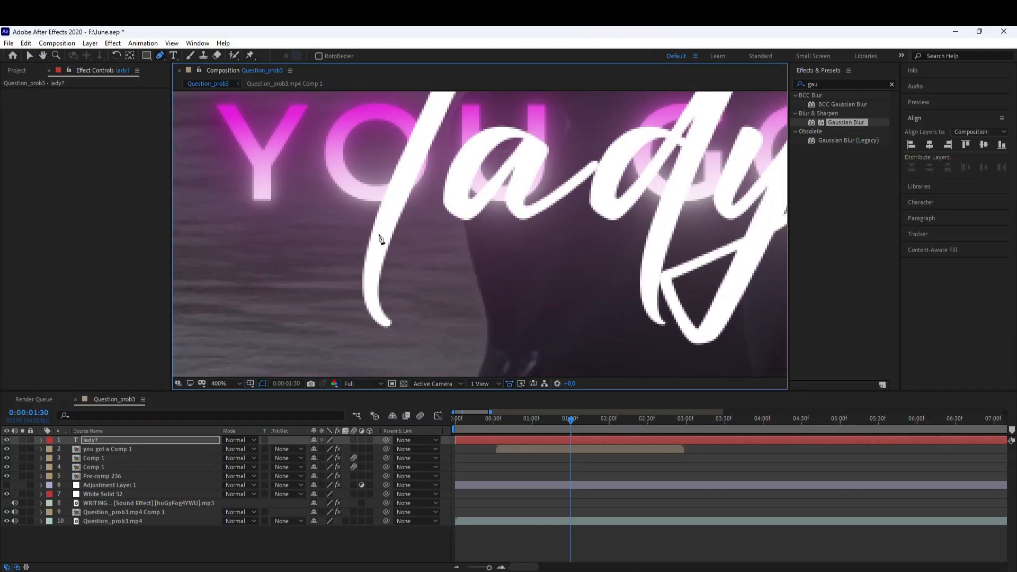
pyautogui.click(378, 235)
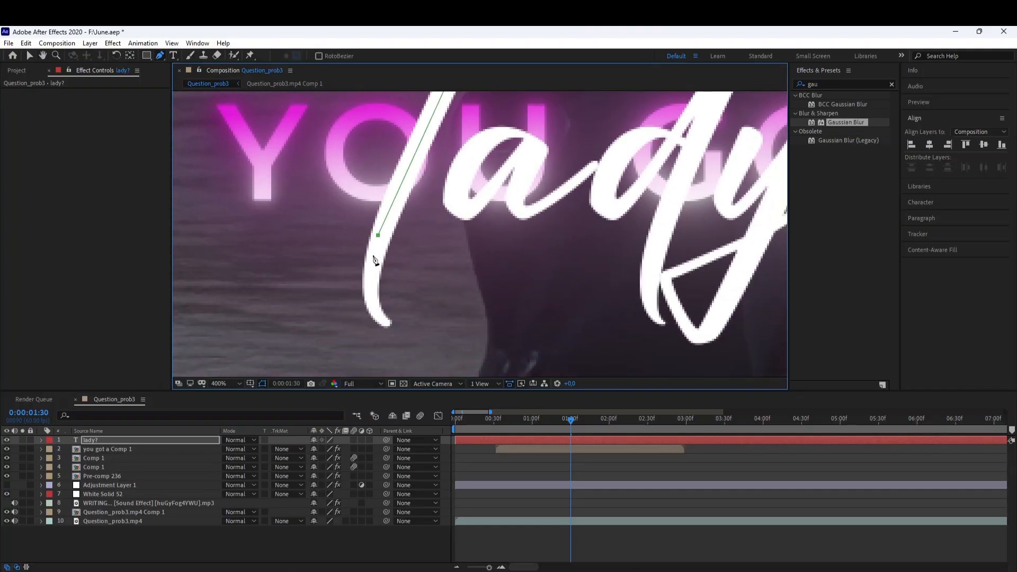
pyautogui.click(384, 322)
pyautogui.moveTo(465, 257); pyautogui.dragTo(406, 346)
pyautogui.click(466, 224)
pyautogui.click(439, 222)
pyautogui.click(405, 242)
pyautogui.click(401, 257)
pyautogui.click(397, 289)
pyautogui.click(405, 298)
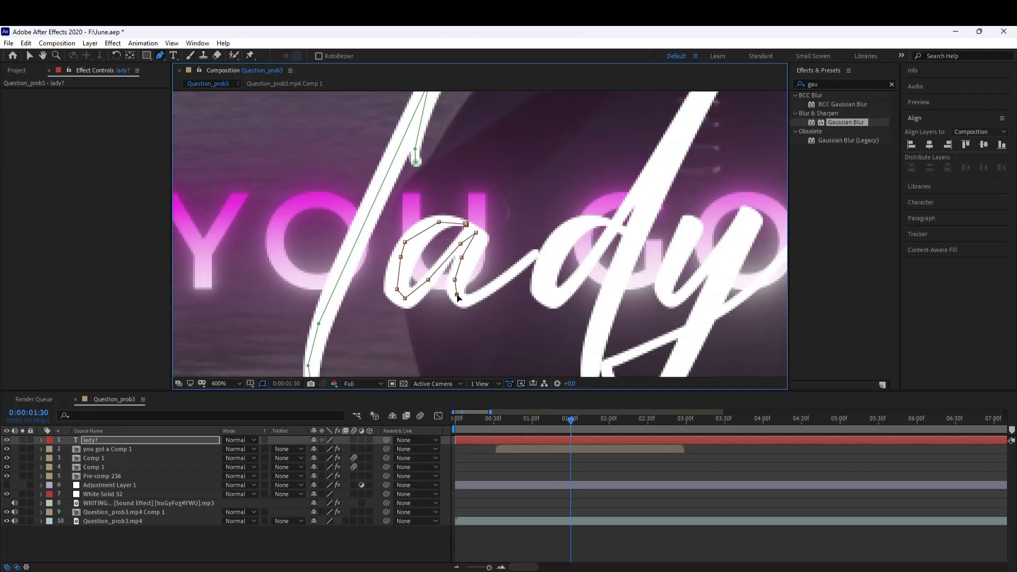
# Trace the "d" stroke of "lady?" with another open Pen mask.
pyautogui.moveTo(604, 225); pyautogui.dragTo(510, 250)
pyautogui.click(518, 248)
pyautogui.click(490, 247)
pyautogui.click(460, 267)
pyautogui.click(454, 292)
pyautogui.click(451, 314)
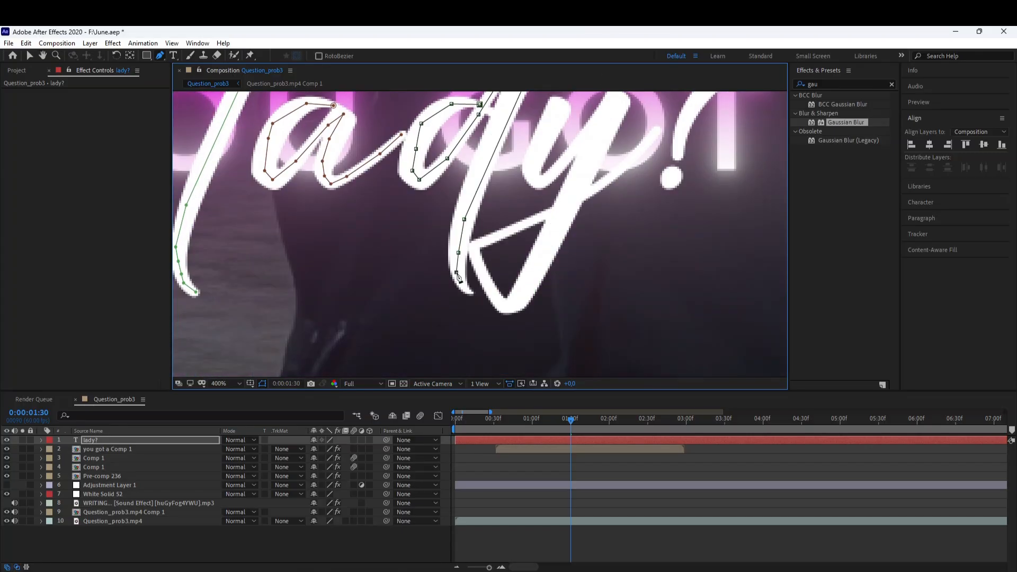
# Trace the "y" stroke of "lady?" with another open Pen mask.
pyautogui.click(393, 196)
pyautogui.click(377, 243)
pyautogui.click(369, 268)
pyautogui.click(374, 276)
pyautogui.click(397, 263)
pyautogui.click(456, 190)
pyautogui.moveTo(390, 333); pyautogui.dragTo(426, 222)
pyautogui.click(426, 222)
pyautogui.click(391, 282)
pyautogui.click(377, 291)
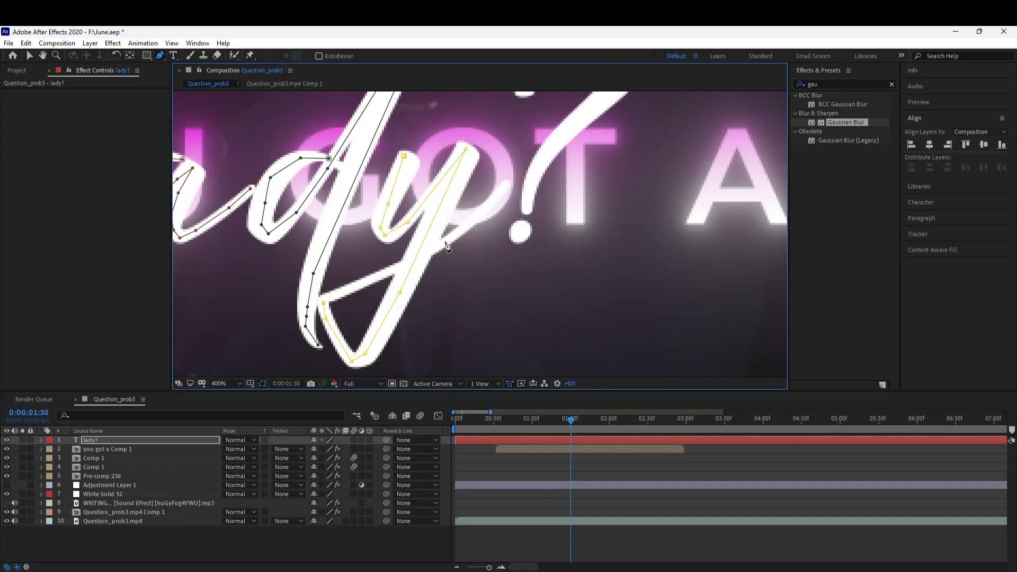
# Trace the question mark with a final Pen mask and fit the view back to the frame.
pyautogui.click(471, 224)
pyautogui.click(508, 185)
pyautogui.moveTo(508, 185); pyautogui.dragTo(449, 294)
pyautogui.click(469, 203)
pyautogui.click(537, 119)
pyautogui.click(564, 183)
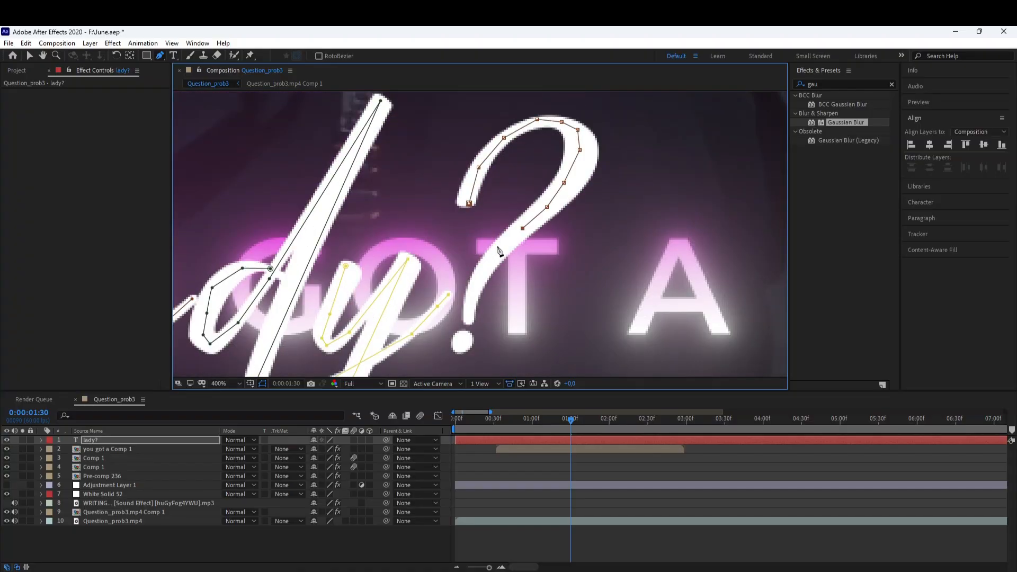
pyautogui.click(496, 249)
pyautogui.click(464, 348)
pyautogui.hotkey('shift', '/')
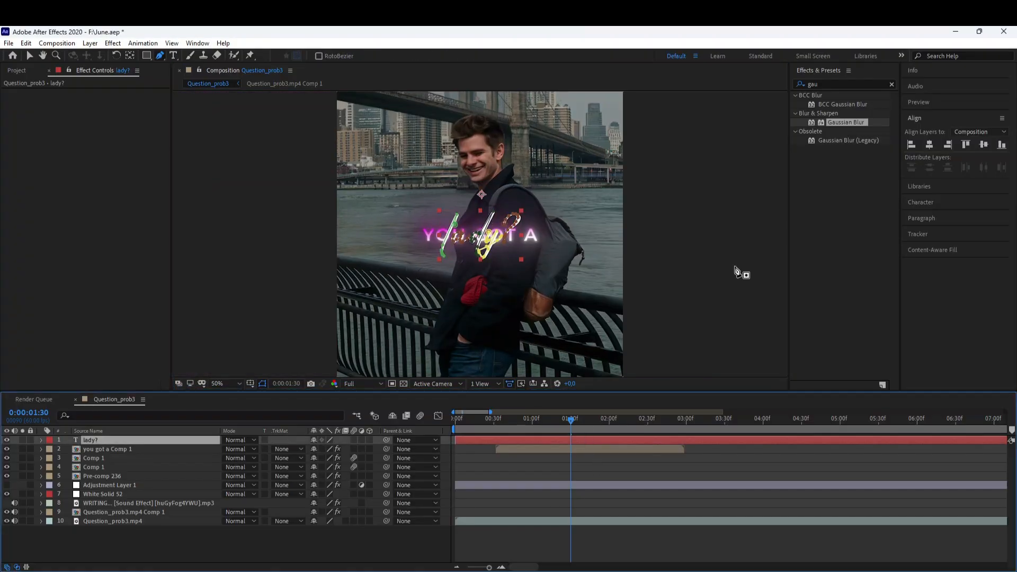
# Search for the Stroke effect and apply it to the "lady?" layer.
pyautogui.click(827, 85)
pyautogui.write('str')
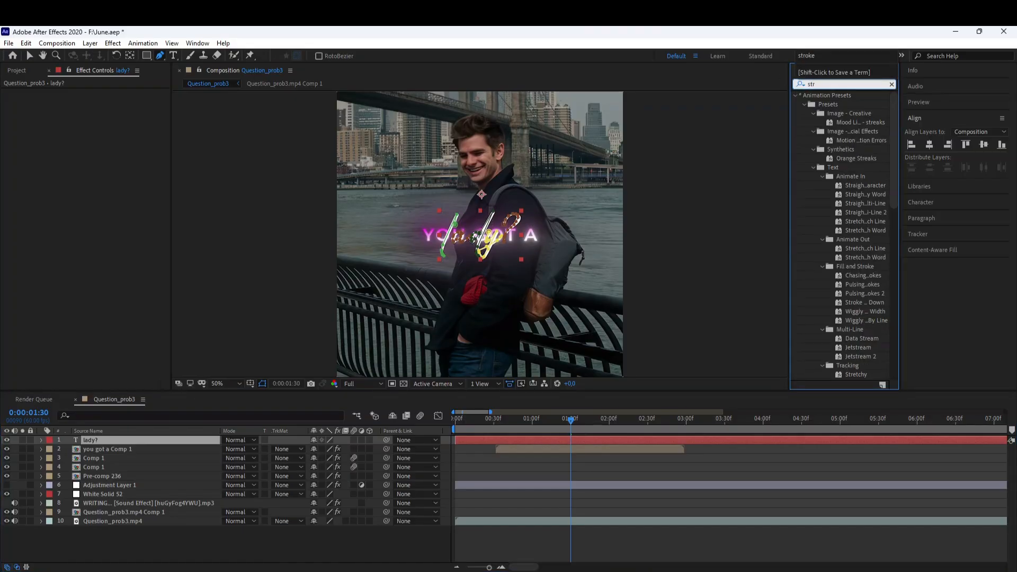
pyautogui.write('o')
pyautogui.write('ke')
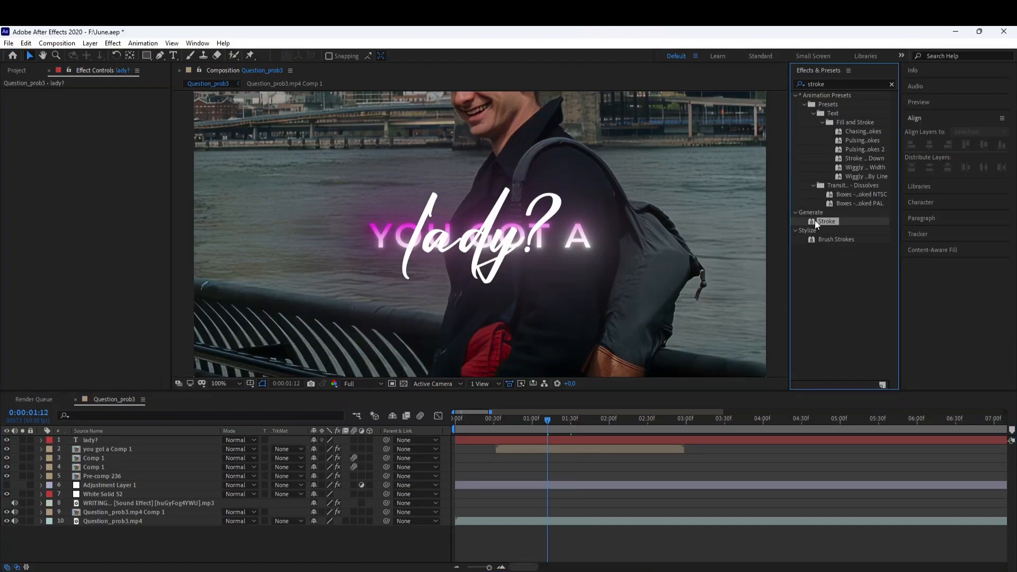
pyautogui.moveTo(819, 221)
pyautogui.mouseDown()
pyautogui.moveTo(565, 401)
pyautogui.moveTo(557, 440)
pyautogui.mouseUp()
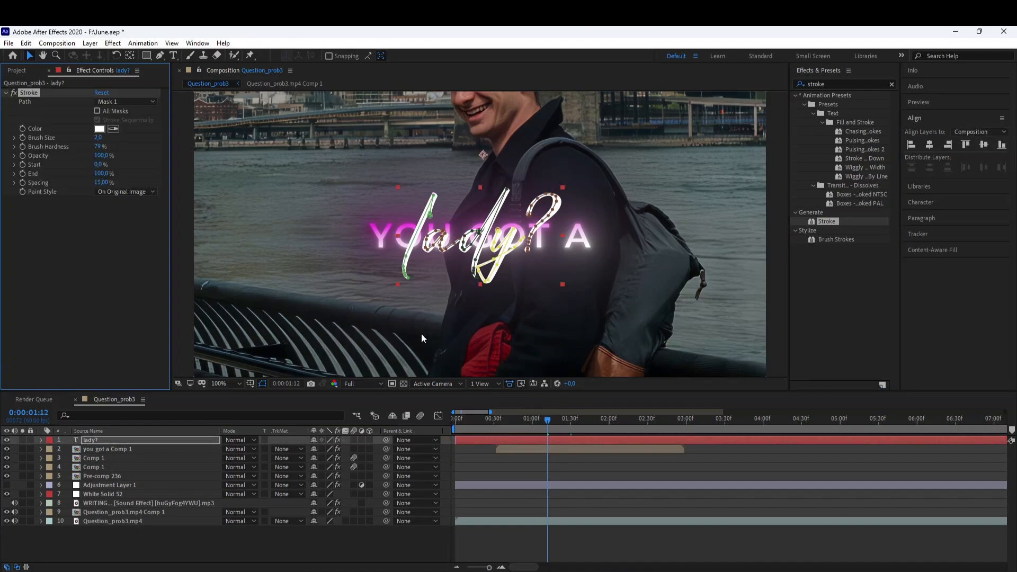
# Set the Stroke brush size to 10 and brush hardness to 80%.
pyautogui.moveTo(121, 140)
pyautogui.mouseDown()
pyautogui.moveTo(139, 139)
pyautogui.moveTo(108, 147)
pyautogui.mouseUp()
pyautogui.press('Return')
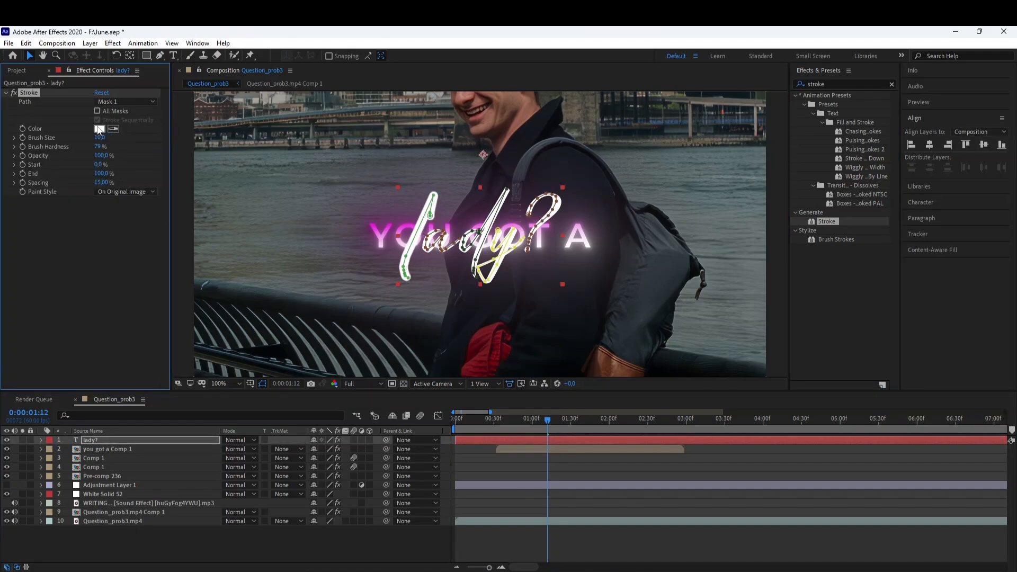
pyautogui.click(98, 148)
pyautogui.click(121, 210)
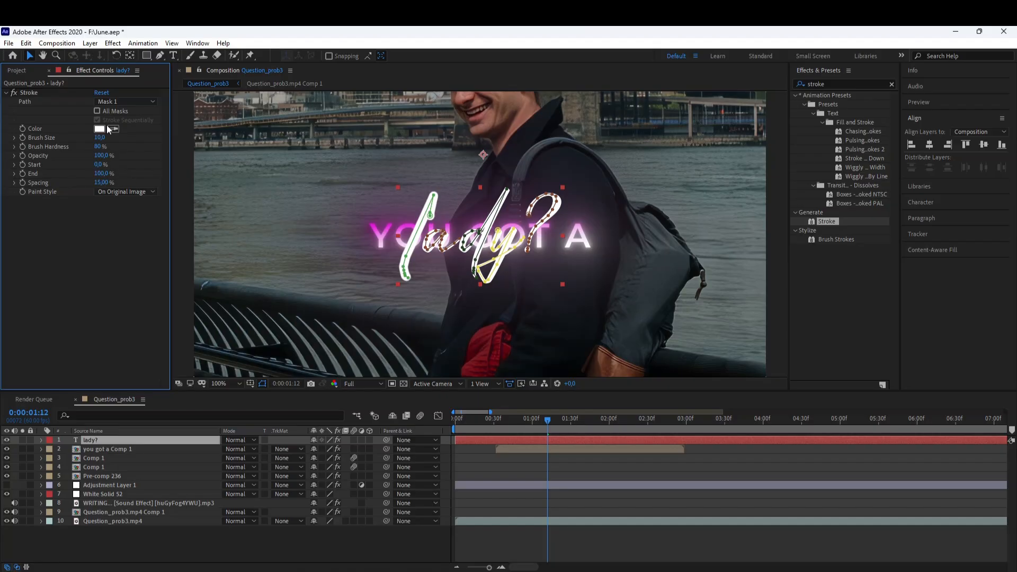
# Enable All Masks and Stroke Sequentially on the "lady?" layer's Stroke effect.
pyautogui.click(97, 111)
pyautogui.click(348, 269)
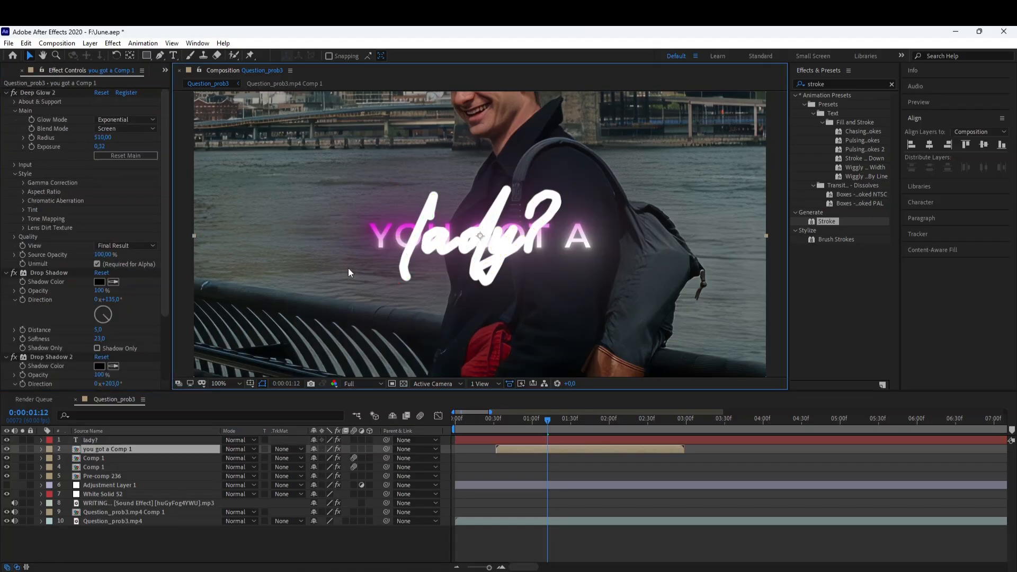
pyautogui.click(538, 442)
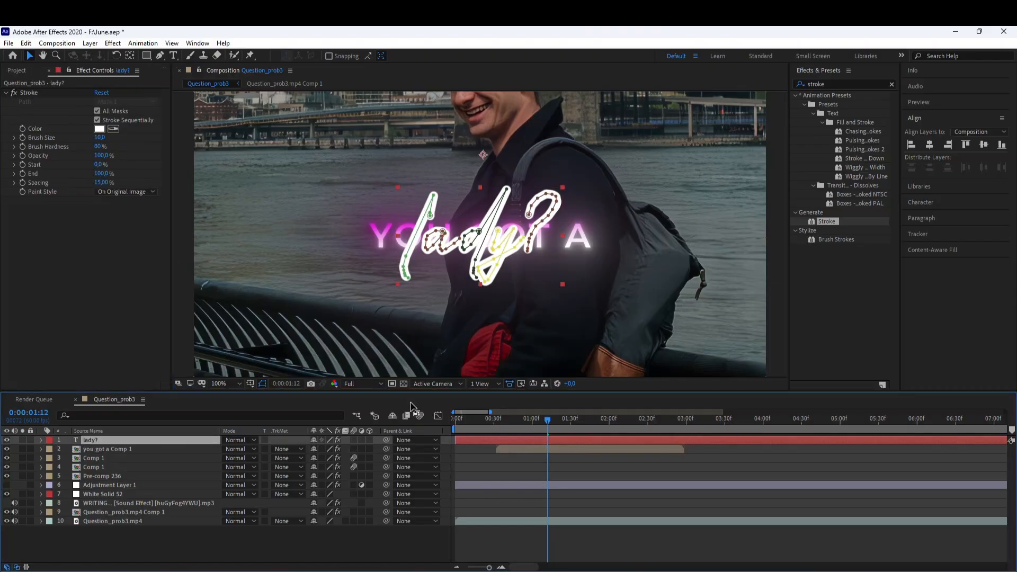
# Set the Stroke's Paint Style to Reveal Original Image.
pyautogui.click(127, 191)
pyautogui.click(129, 229)
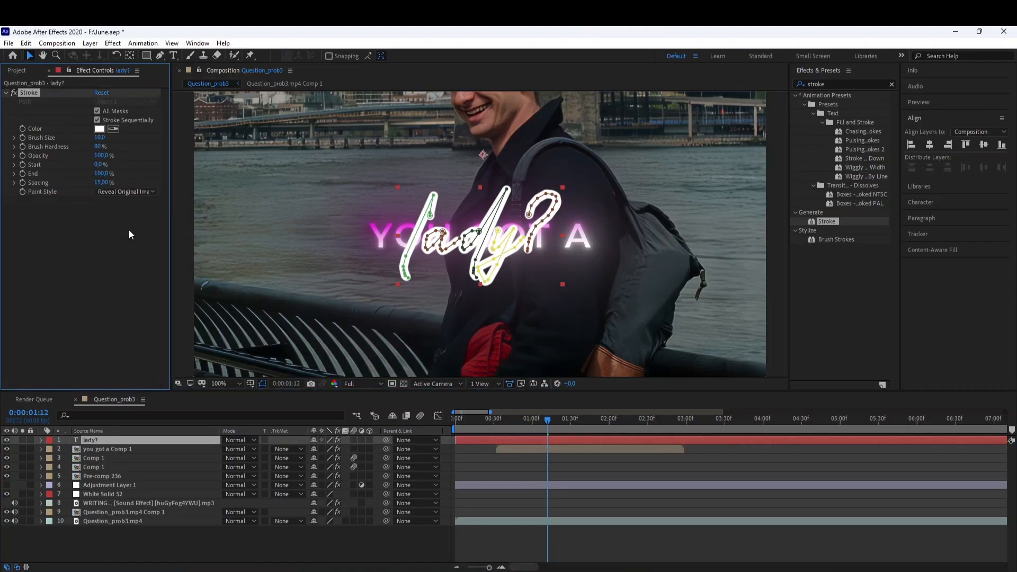
pyautogui.click(105, 259)
pyautogui.click(552, 456)
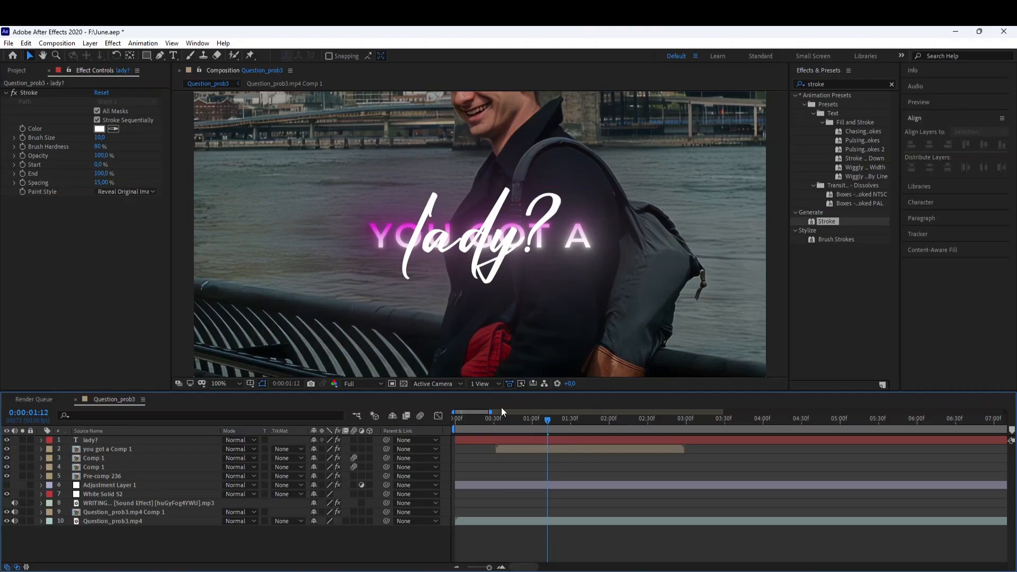
pyautogui.click(530, 441)
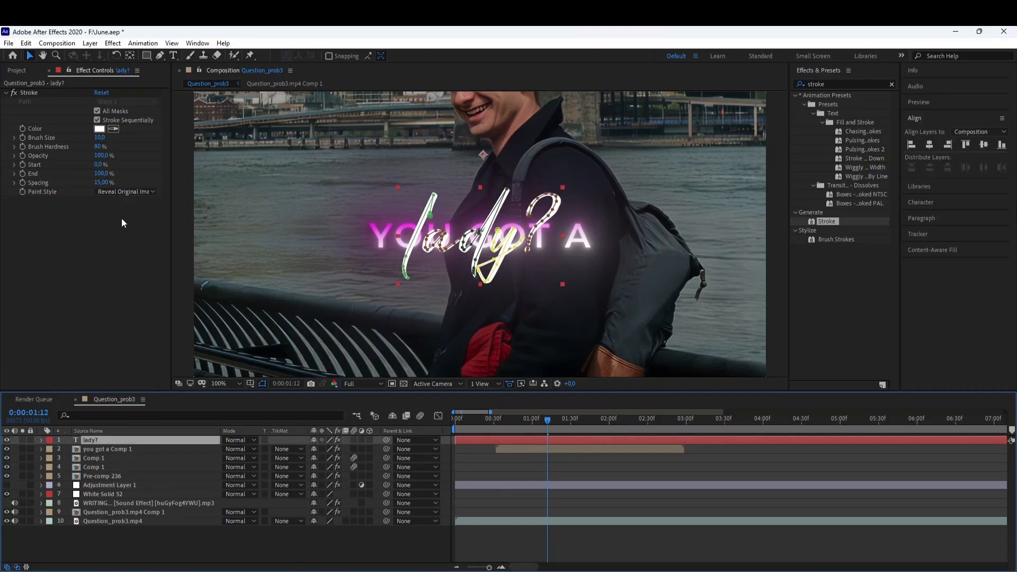
# Keyframe the Stroke's End at 0% at 0:00:01:12.
pyautogui.click(31, 174)
pyautogui.moveTo(109, 176); pyautogui.dragTo(63, 177)
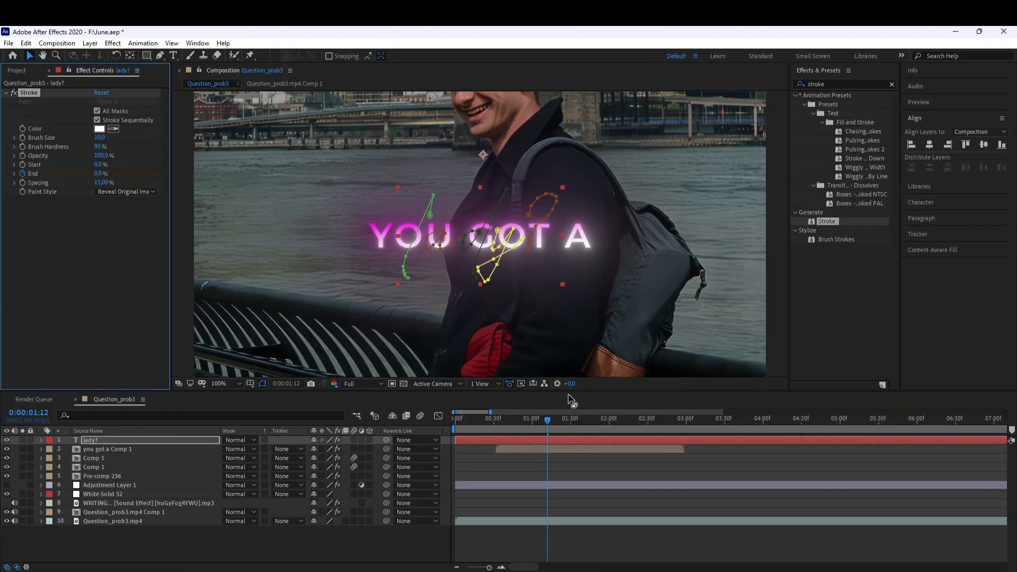
# Add an End keyframe at 100% at 0:00:01:39 to write the text on.
pyautogui.press('u')
pyautogui.moveTo(557, 426); pyautogui.dragTo(583, 423)
pyautogui.moveTo(98, 173); pyautogui.dragTo(153, 167)
pyautogui.moveTo(543, 452); pyautogui.dragTo(592, 456)
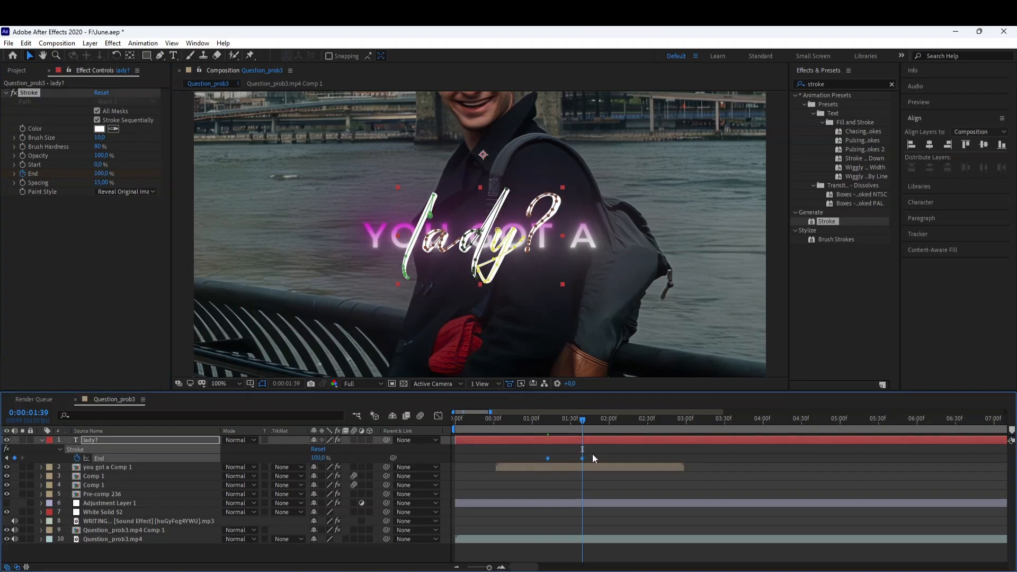
# Preview the lady? write-on animation and briefly toggle the Graph Editor.
pyautogui.click(542, 424)
pyautogui.click(527, 449)
pyautogui.press('space')
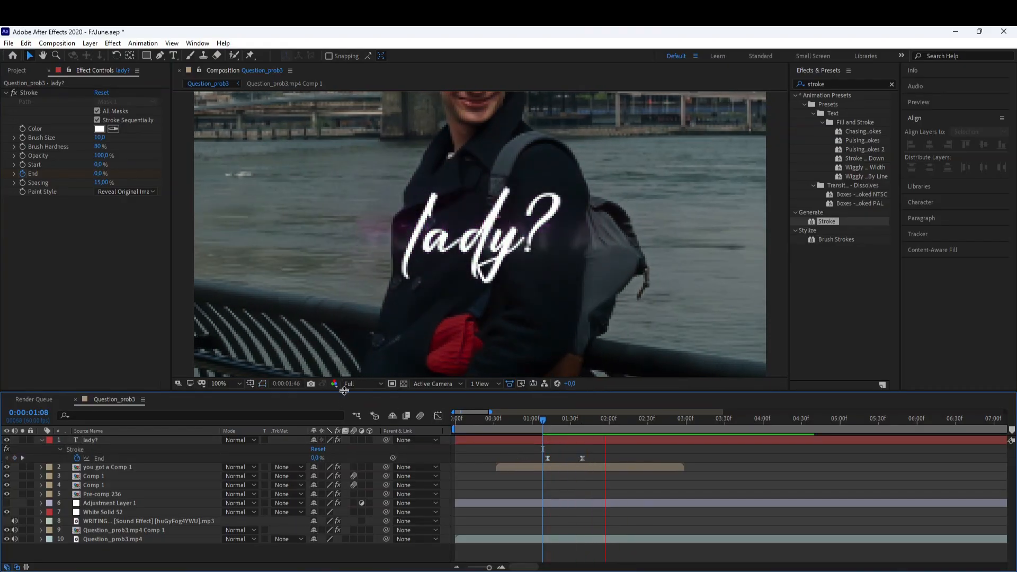
pyautogui.click(437, 416)
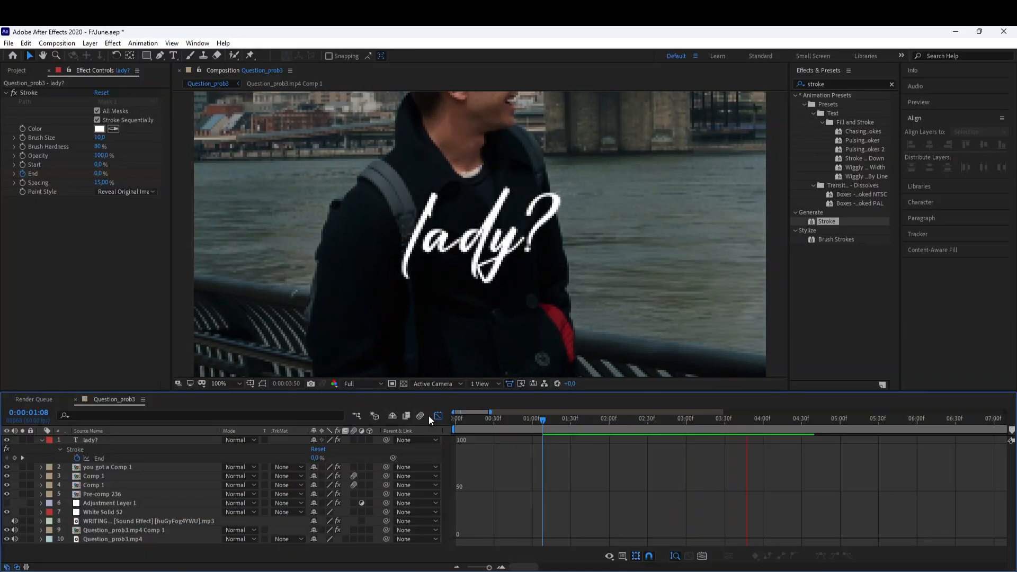
pyautogui.click(437, 416)
# Set the viewer magnification to Fit up to 100% and turn on the Proportional Grid.
pyautogui.click(227, 383)
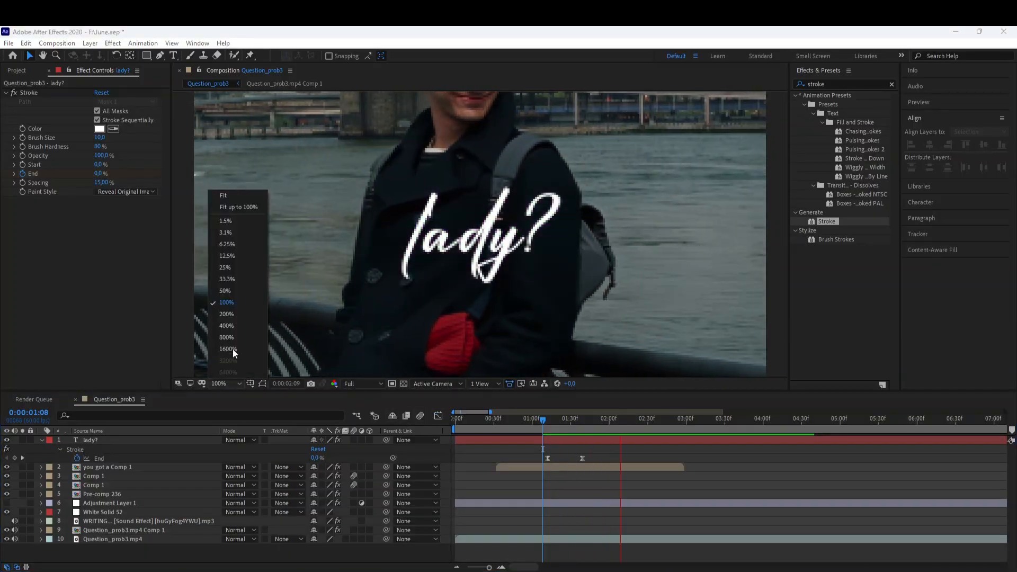
pyautogui.click(233, 206)
pyautogui.click(251, 384)
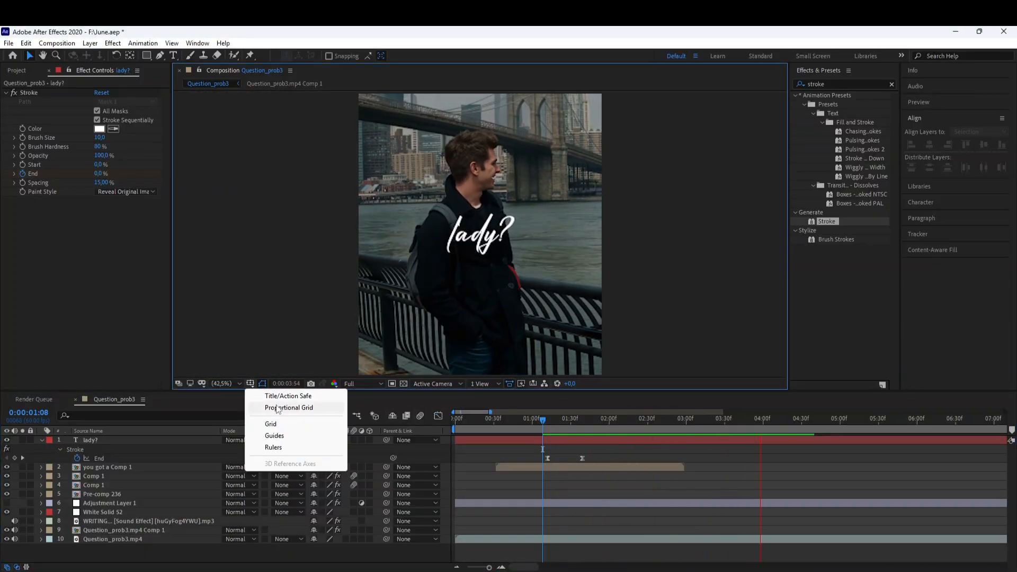
pyautogui.click(278, 409)
# Preview the composition from around the one-second mark.
pyautogui.click(542, 423)
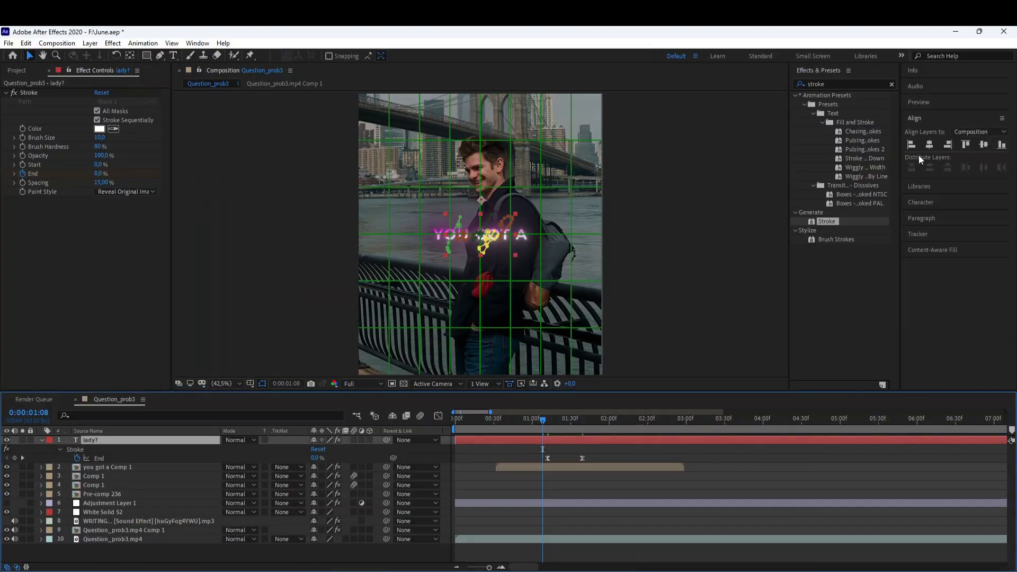
pyautogui.click(988, 154)
pyautogui.click(516, 423)
pyautogui.press('space')
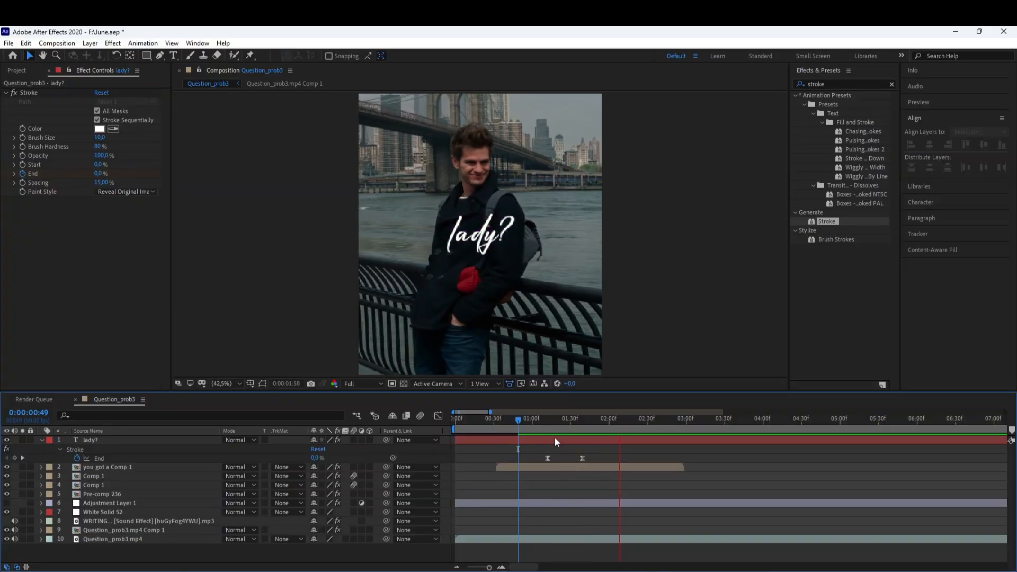
# Slide the lady? layer slightly earlier, split it at 0:00:01:01 and delete the part before the cut.
pyautogui.moveTo(554, 437); pyautogui.dragTo(545, 438)
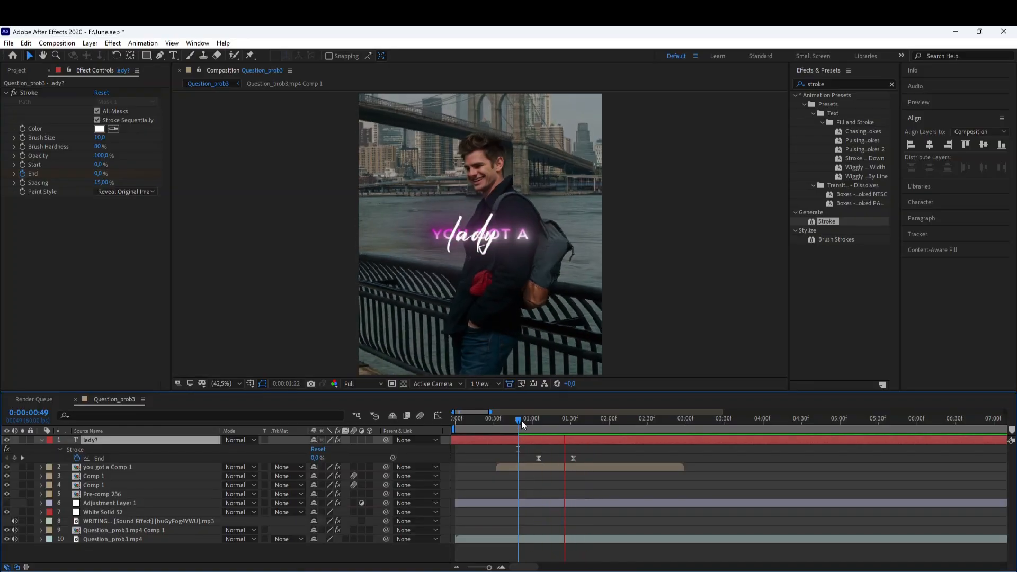
pyautogui.click(533, 421)
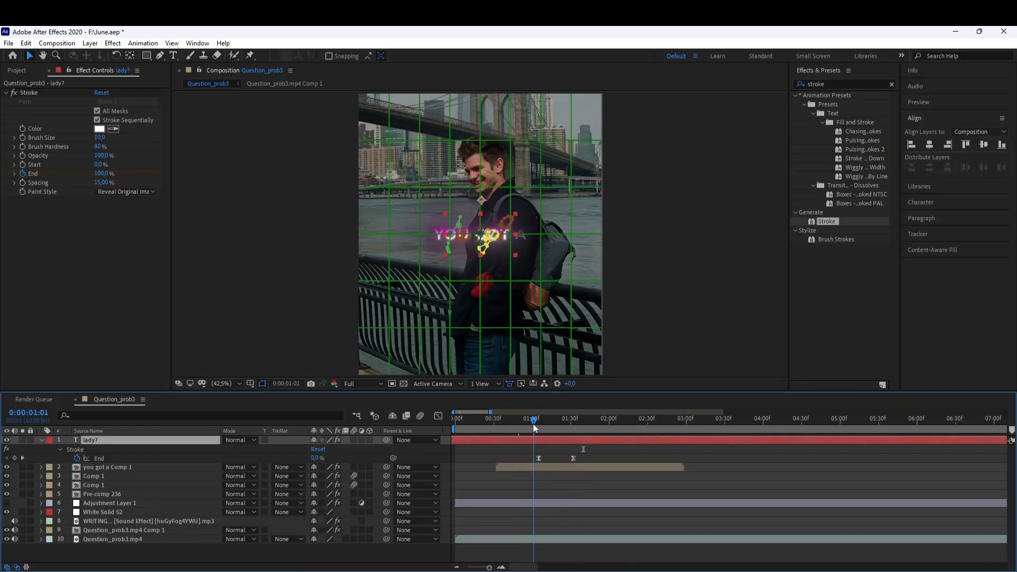
pyautogui.hotkey('ctrl', 'shift', 'd')
pyautogui.click(517, 450)
pyautogui.press('Delete')
# Split the lady? layer near 0:00:02:12, delete the remainder, and extend the layer's end slightly.
pyautogui.click(617, 420)
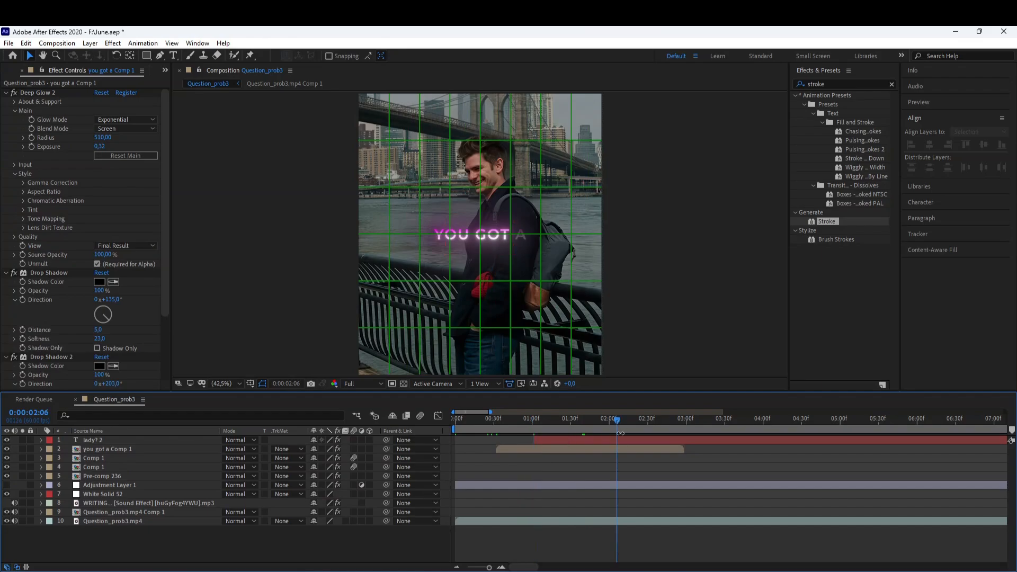
pyautogui.click(622, 443)
pyautogui.press('o')
pyautogui.click(627, 422)
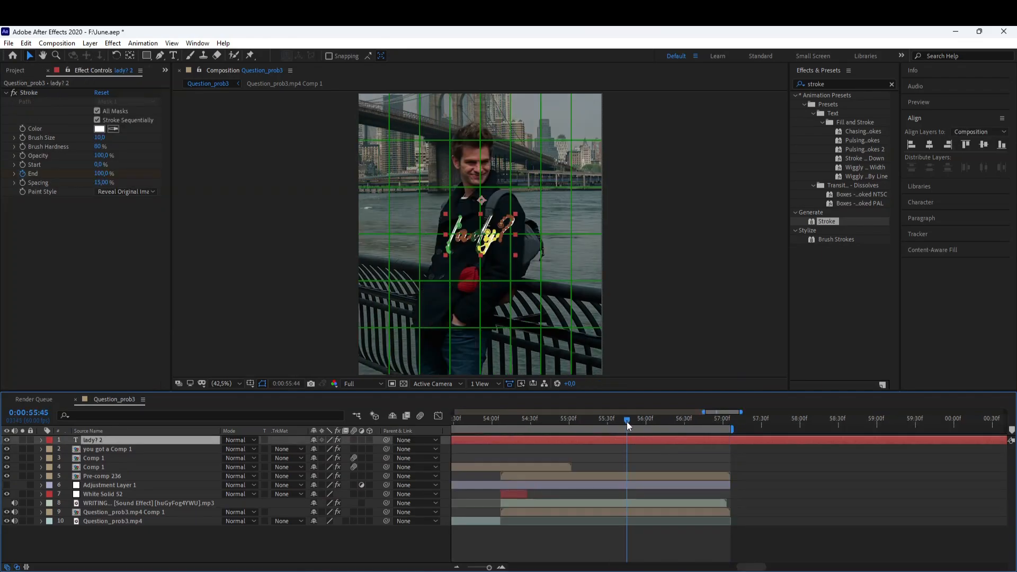
pyautogui.press('i')
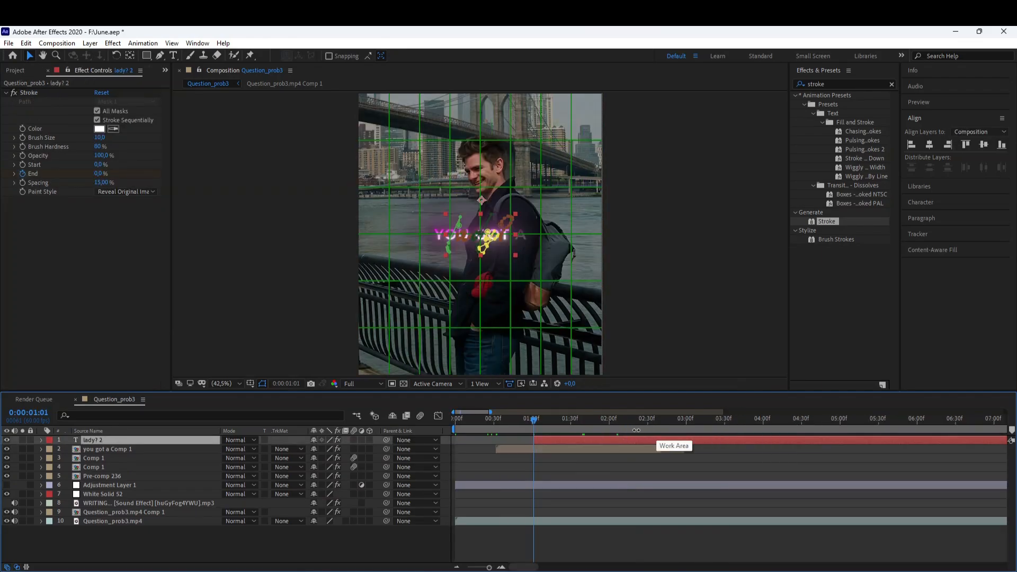
pyautogui.press('u')
pyautogui.click(624, 424)
pyautogui.hotkey('ctrl', 'shift', 'd')
pyautogui.press('Delete')
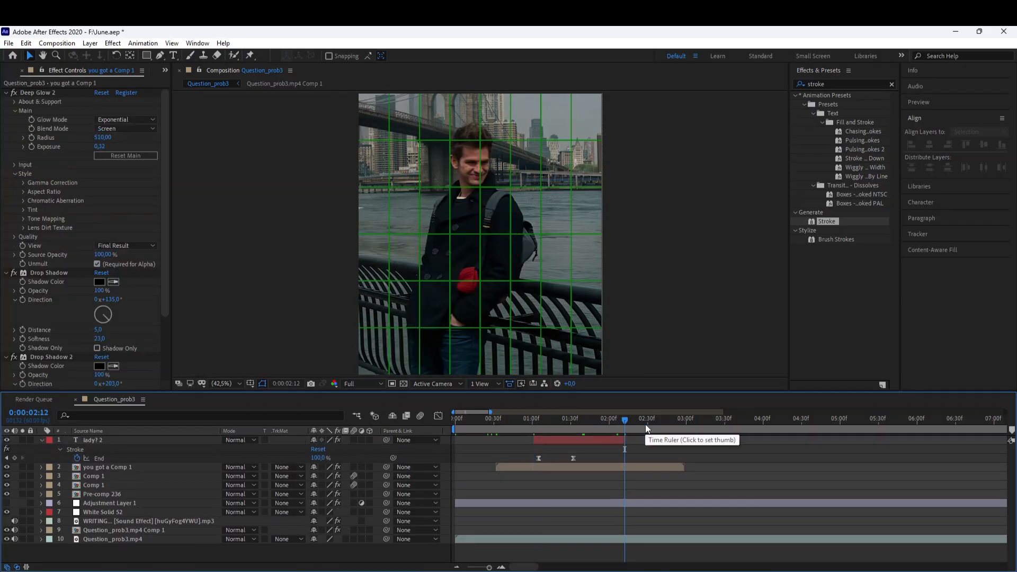
pyautogui.moveTo(625, 440); pyautogui.dragTo(651, 441)
# At 0:00:01:31, apply the S_TexturePlasma effect to the lady? layer.
pyautogui.click(569, 423)
pyautogui.click(572, 424)
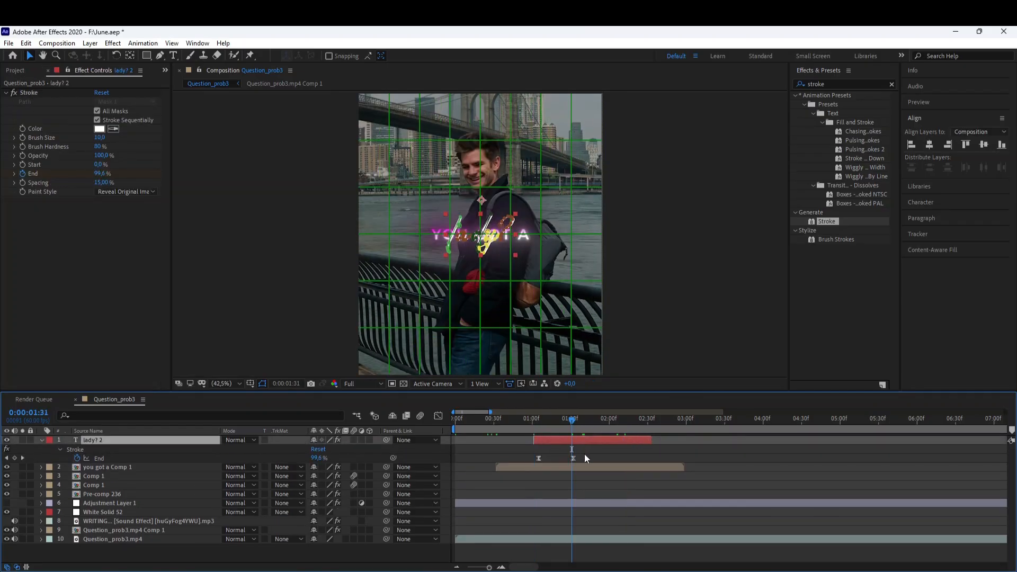
pyautogui.press('/')
pyautogui.doubleClick(834, 84)
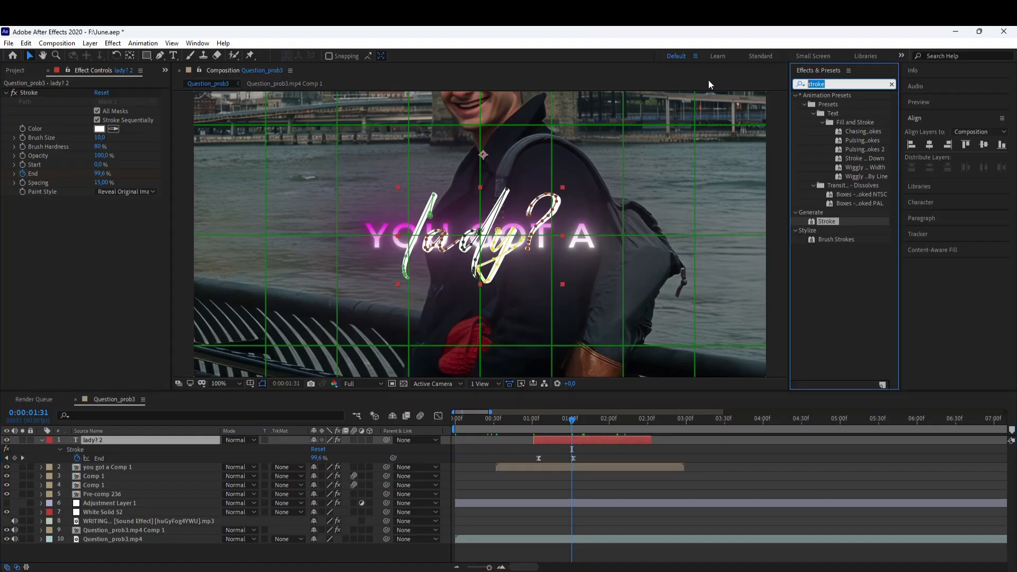
pyautogui.write('texture')
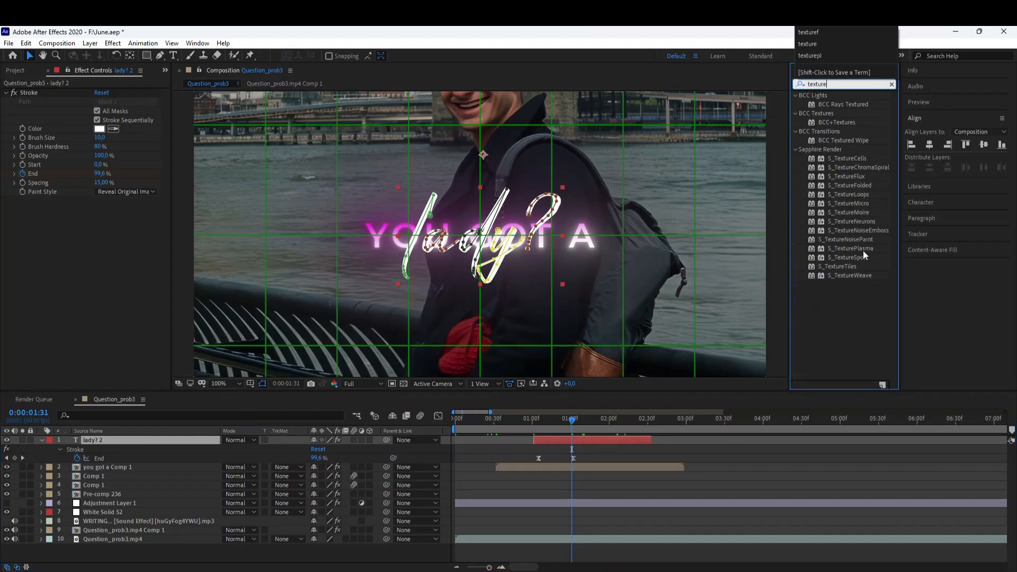
pyautogui.doubleClick(860, 250)
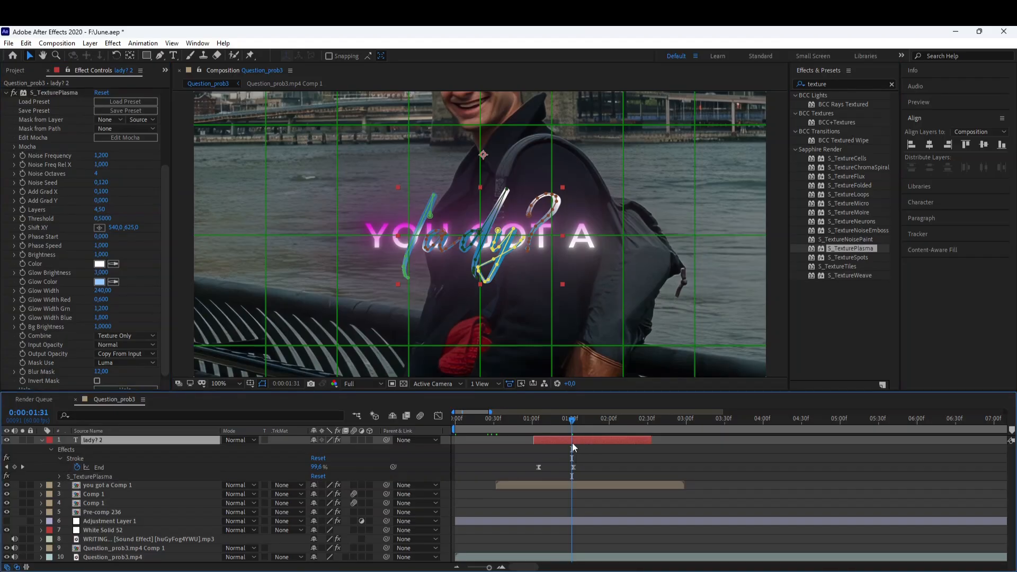
# Set the S_TexturePlasma Glow Color to pink.
pyautogui.click(100, 283)
pyautogui.moveTo(175, 415); pyautogui.dragTo(174, 377)
pyautogui.moveTo(100, 382); pyautogui.dragTo(138, 379)
pyautogui.click(259, 360)
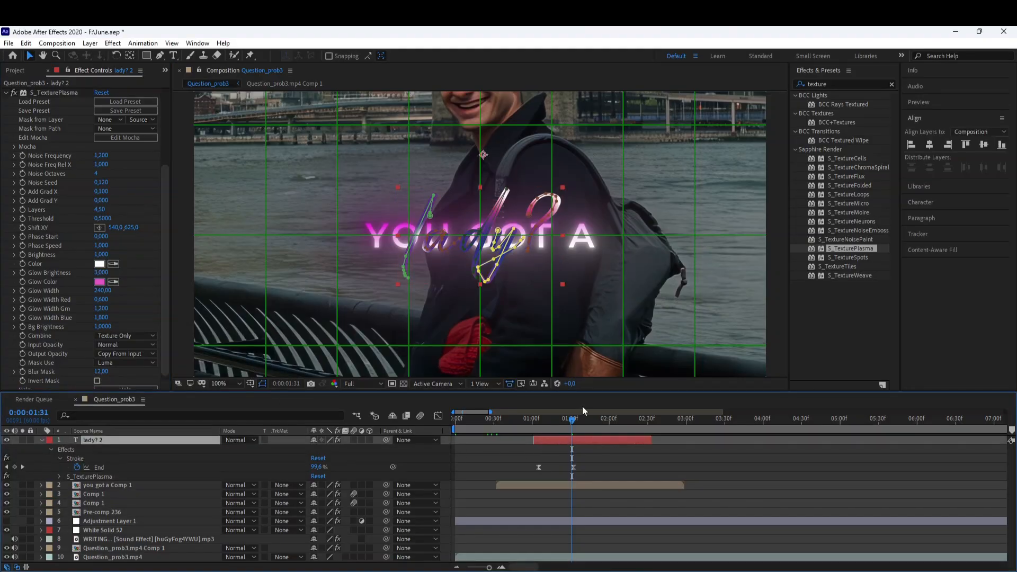
# Apply Bevel Alpha to the lady? layer and raise its Light Intensity to 0.52.
pyautogui.moveTo(835, 84); pyautogui.dragTo(712, 78)
pyautogui.write('beve')
pyautogui.doubleClick(838, 167)
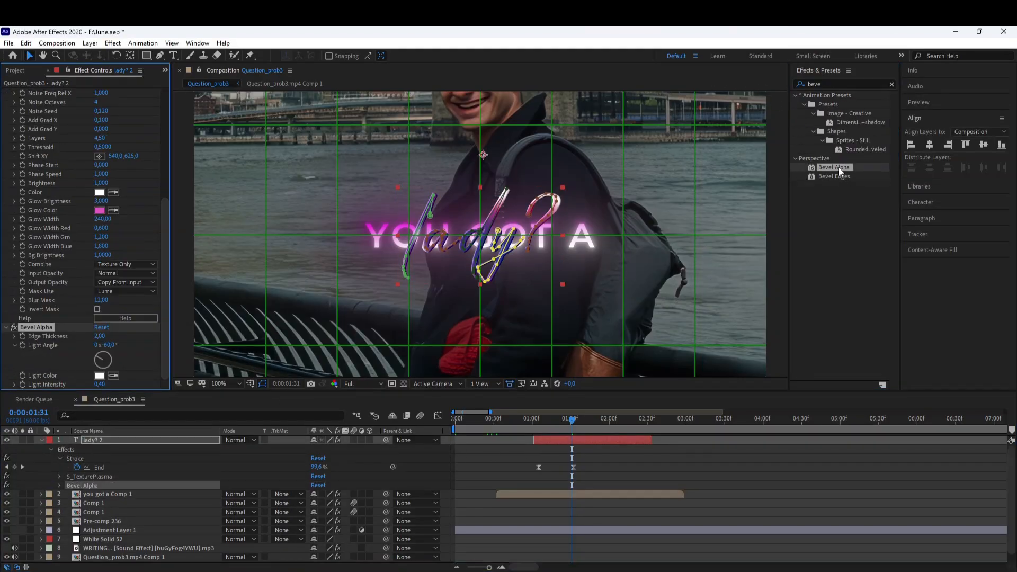
pyautogui.scroll(1, 470, 366)
pyautogui.click(554, 444)
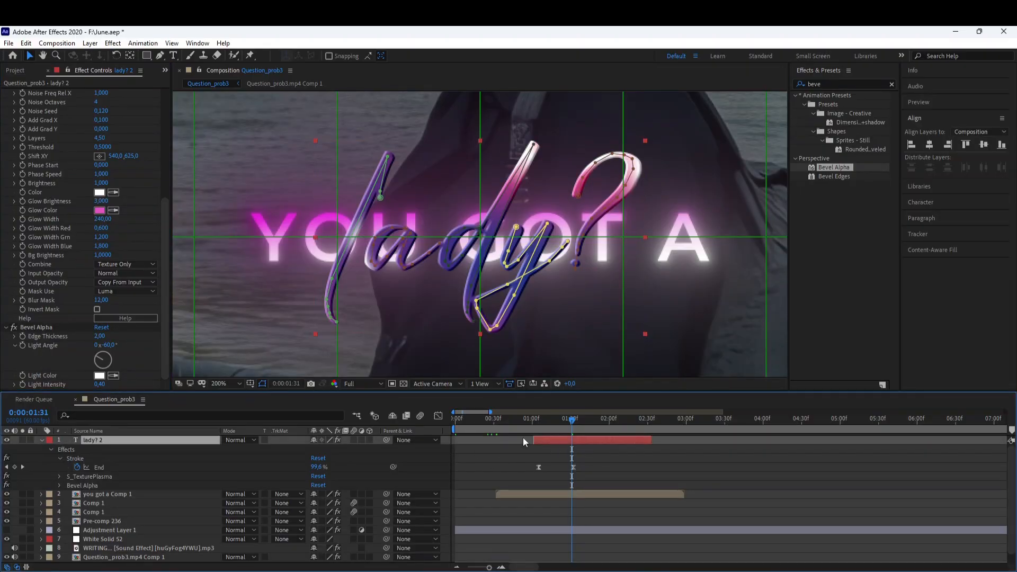
pyautogui.moveTo(99, 384); pyautogui.dragTo(109, 391)
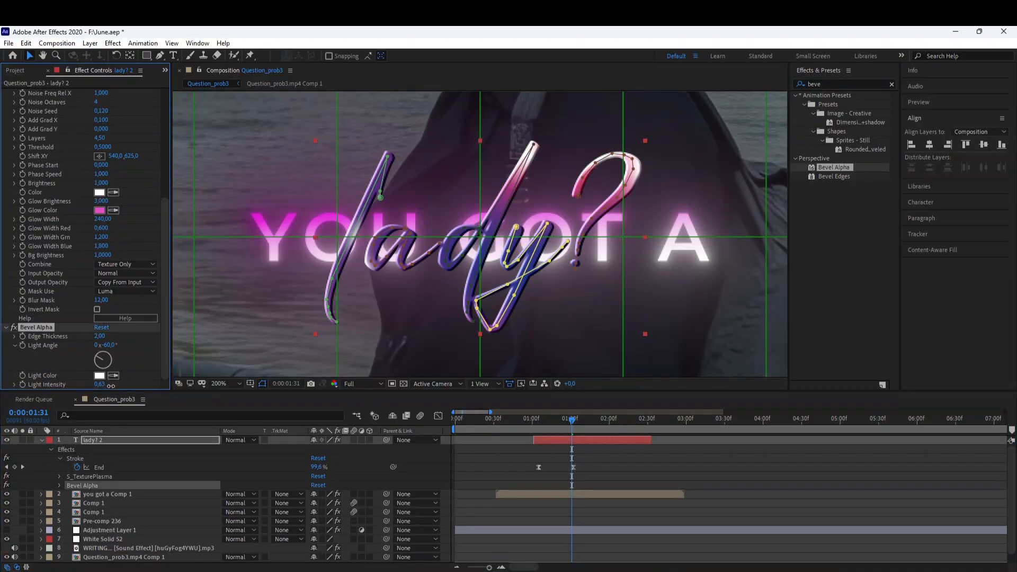
pyautogui.click(513, 459)
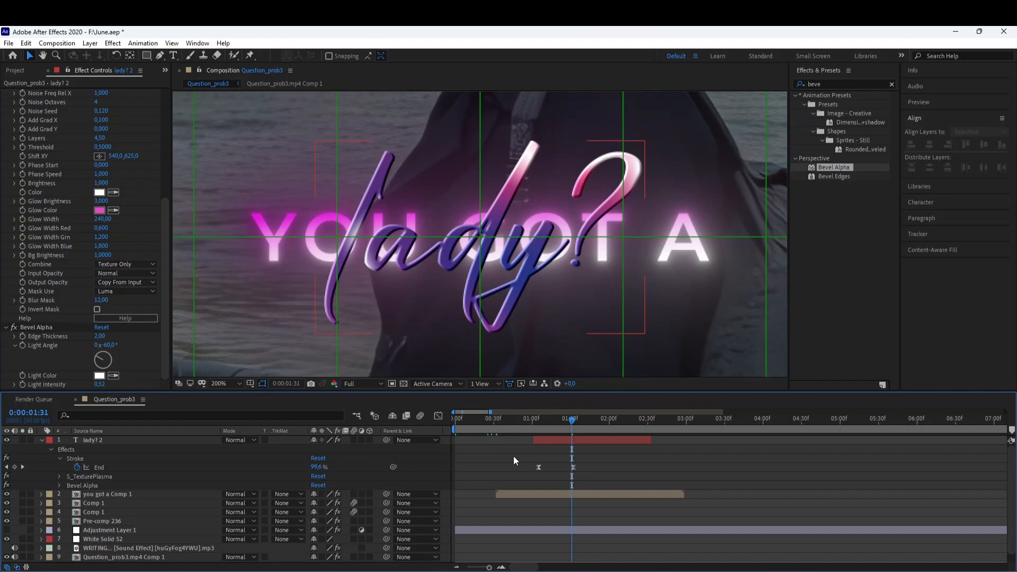
pyautogui.click(554, 443)
# Apply S_ScanLines to the lady? layer and set Lines Frequency to 197.
pyautogui.click(843, 84)
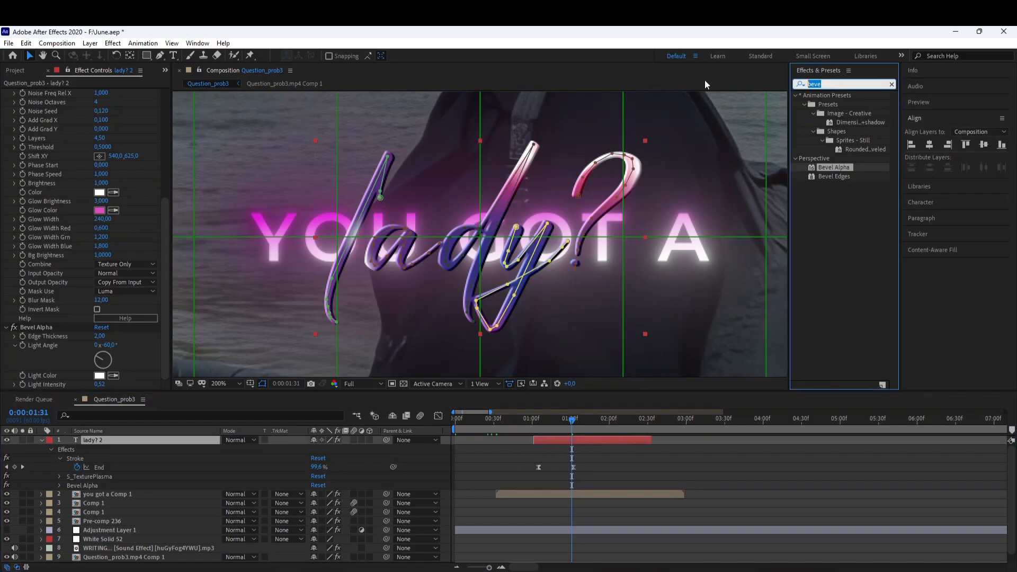
pyautogui.write('s_sca')
pyautogui.doubleClick(845, 104)
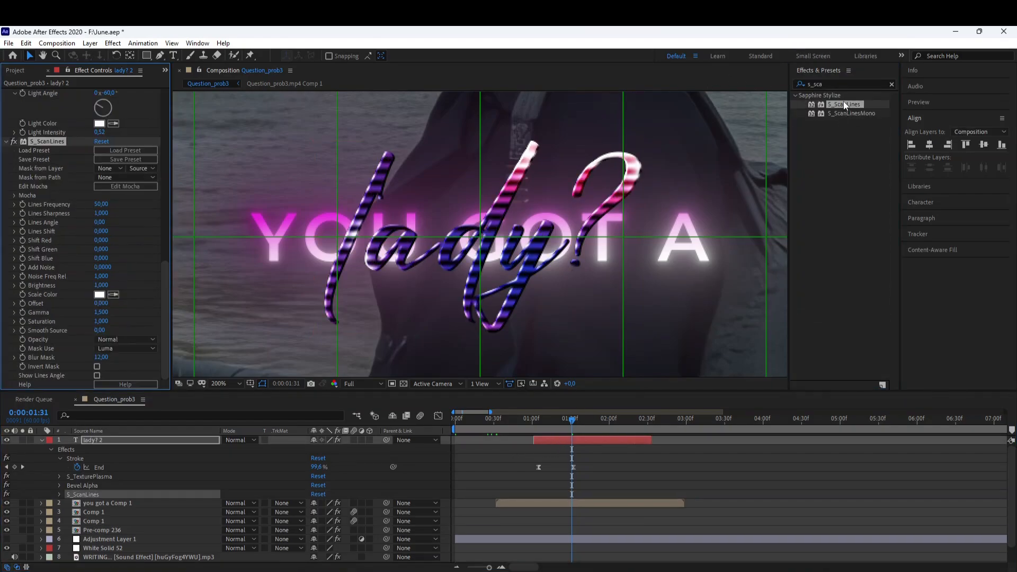
pyautogui.moveTo(99, 205); pyautogui.dragTo(171, 217)
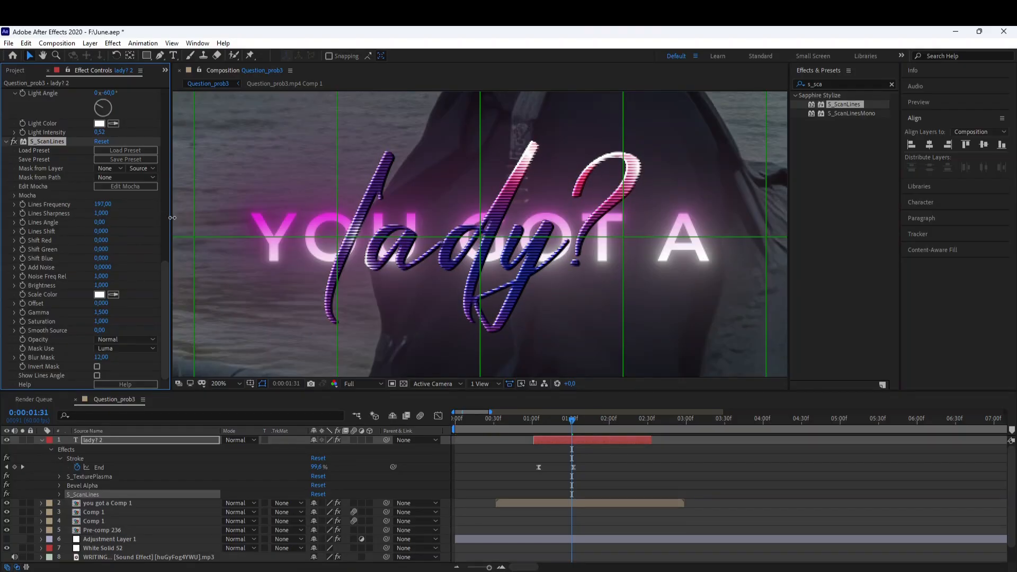
# Pre-compose the lady? layer, moving all attributes into the new composition.
pyautogui.click(223, 383)
pyautogui.click(227, 194)
pyautogui.click(223, 384)
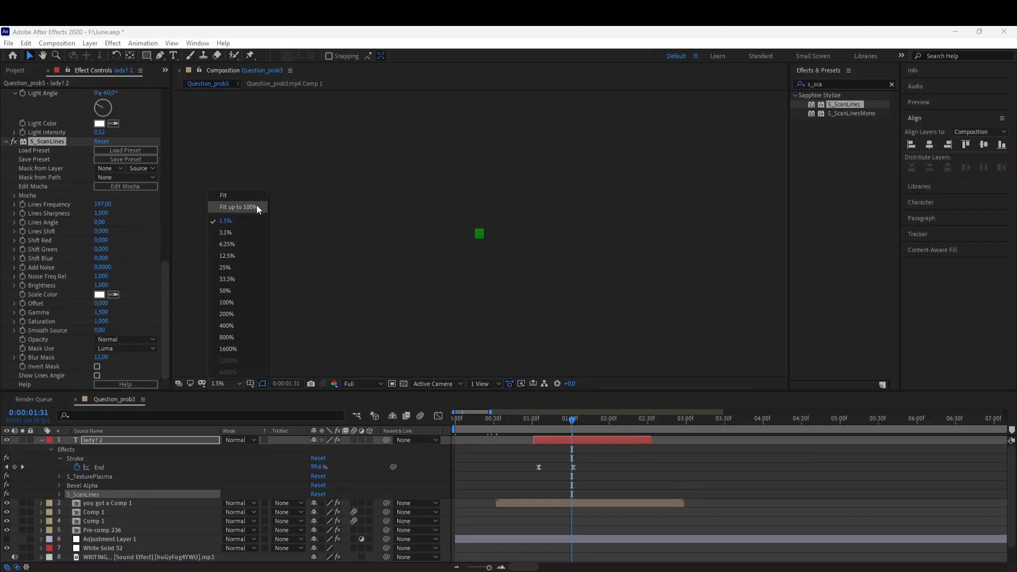
pyautogui.click(233, 207)
pyautogui.rightClick(562, 447)
pyautogui.click(566, 439)
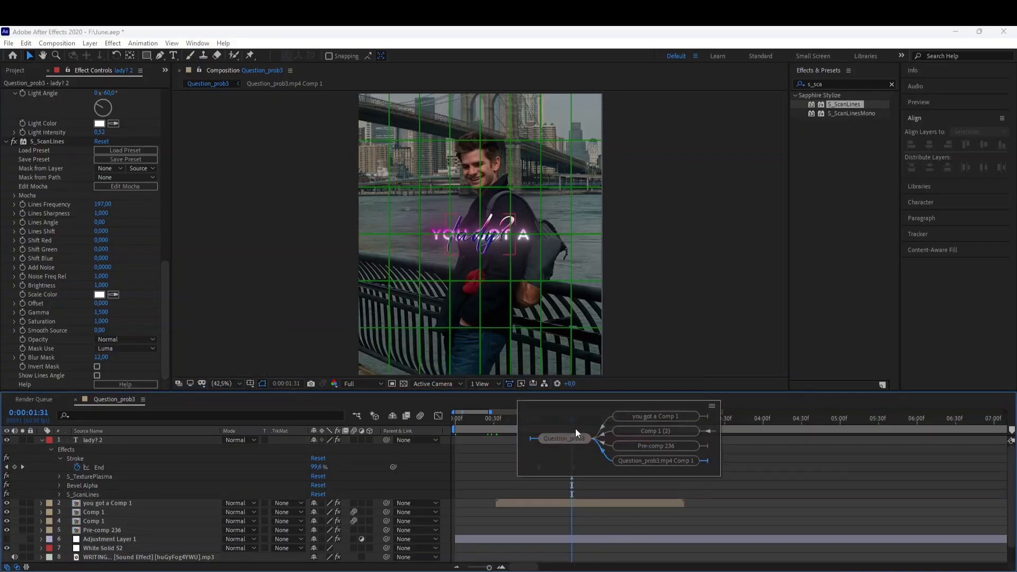
pyautogui.click(498, 462)
pyautogui.rightClick(546, 440)
pyautogui.click(585, 381)
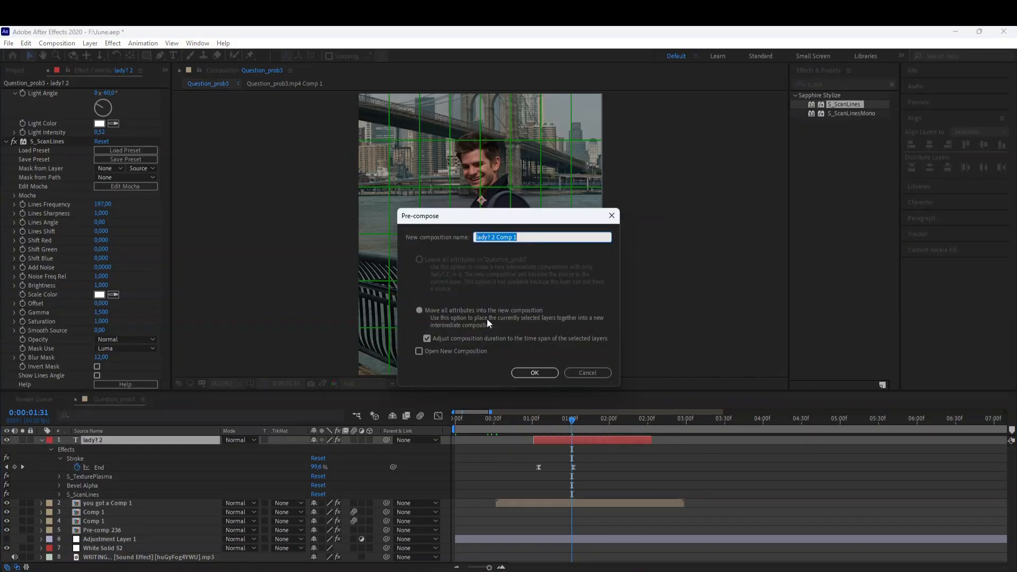
pyautogui.click(534, 373)
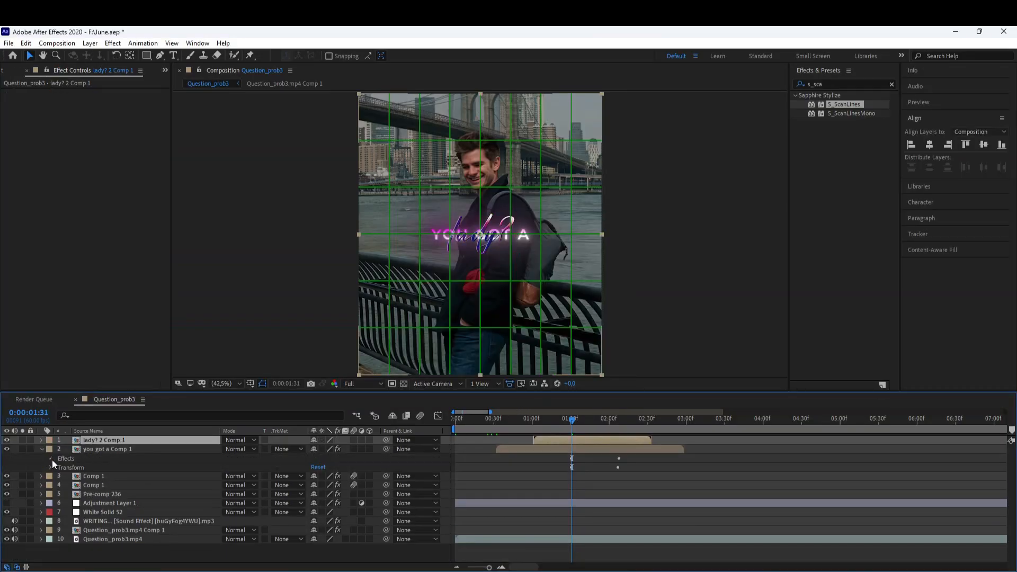
# Copy the Deep Glow 2, Drop Shadow, Drop Shadow 2 and Gaussian Blur effects from you got a Comp 1 onto the lady? precomp.
pyautogui.click(42, 449)
pyautogui.moveTo(56, 471); pyautogui.dragTo(103, 485)
pyautogui.click(563, 440)
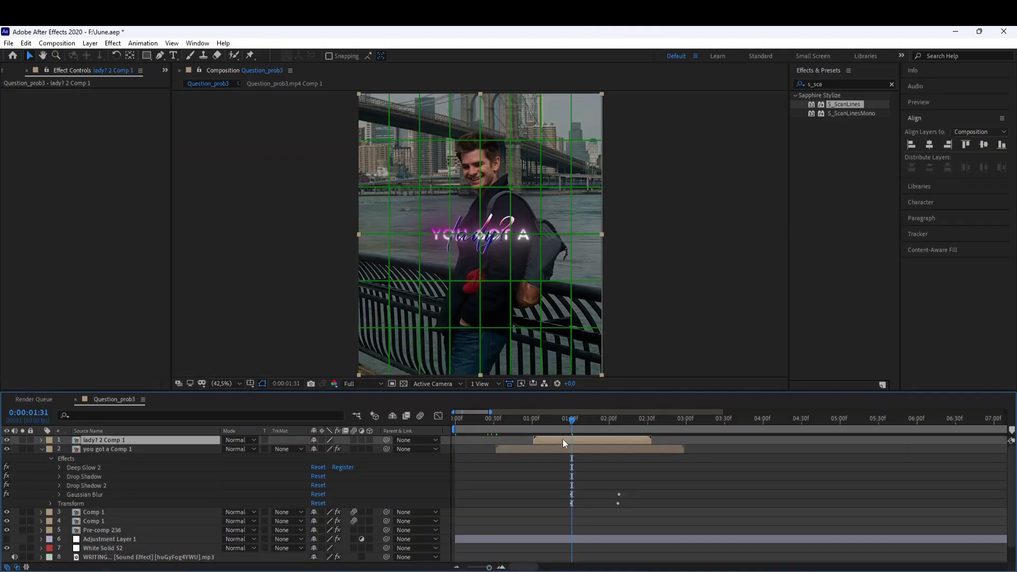
pyautogui.hotkey('ctrl', 'v')
# Set the pasted Deep Glow's Tint Mode to Monocolor with color EA00FF.
pyautogui.press('.')
pyautogui.click(435, 286)
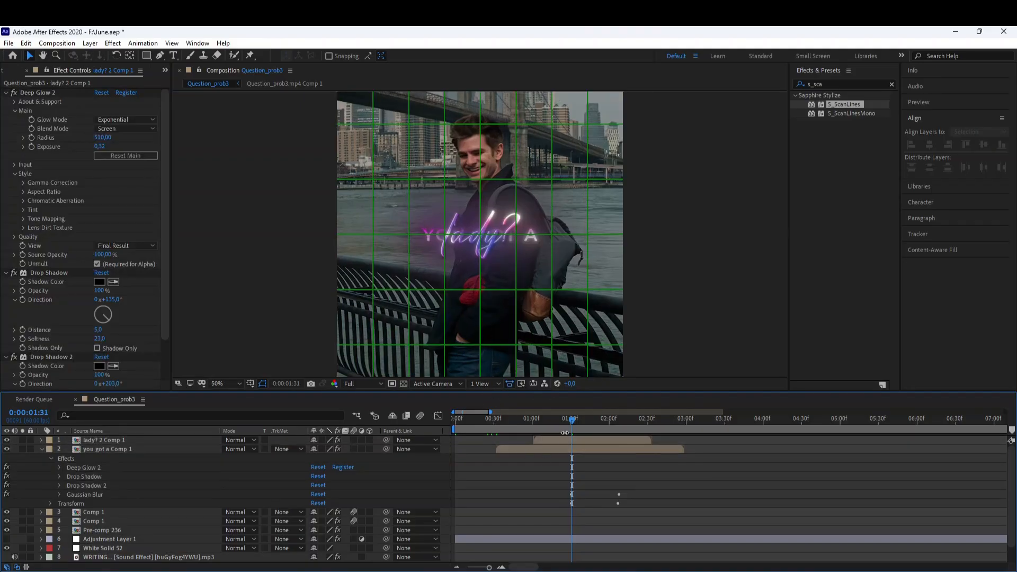
pyautogui.click(23, 210)
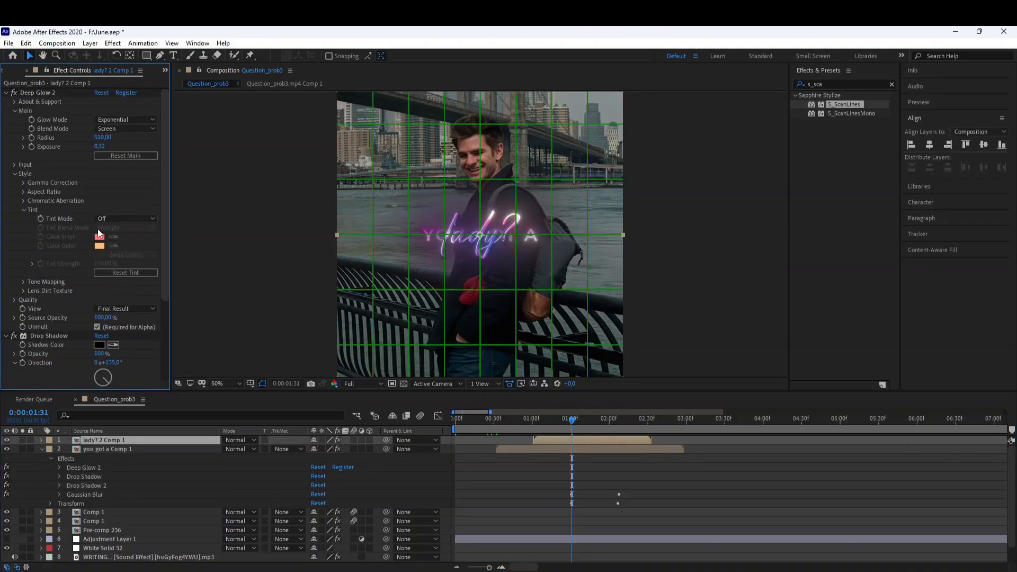
pyautogui.click(110, 218)
pyautogui.click(119, 245)
pyautogui.click(100, 237)
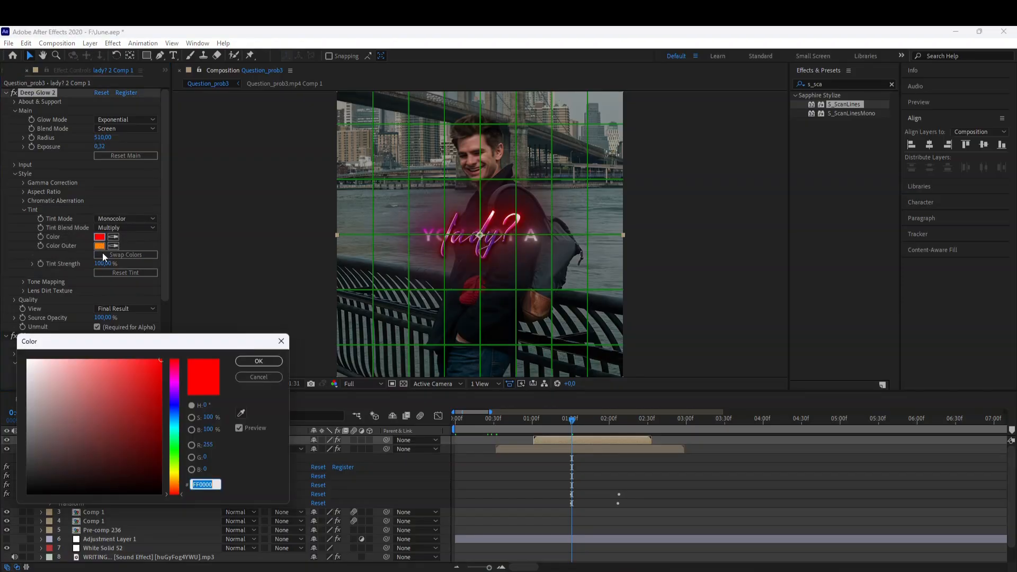
pyautogui.click(178, 384)
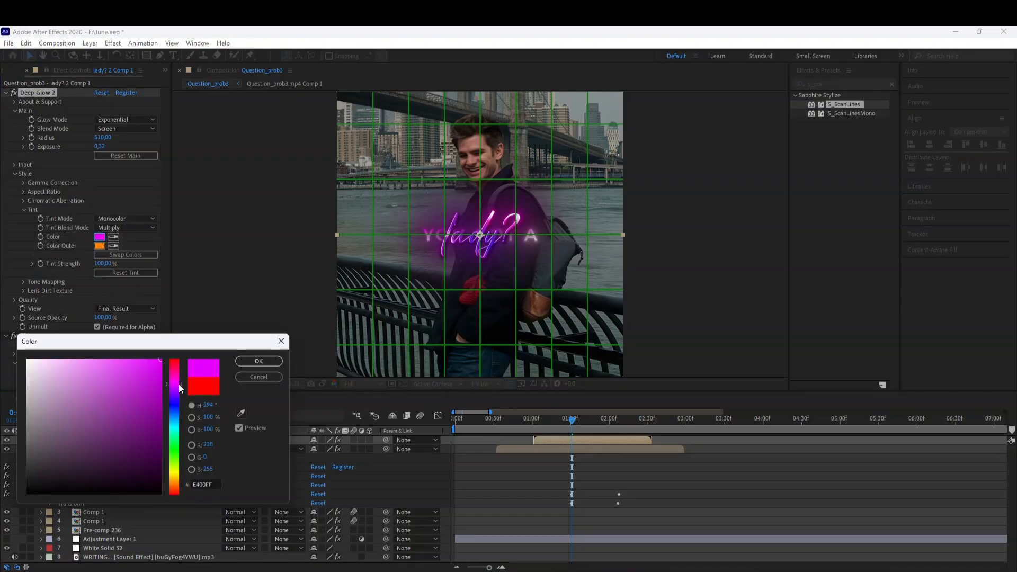
pyautogui.click(258, 360)
# Copy the Blurriness and Opacity keyframes from you got a Comp 1 and paste them onto the lady? precomp at 0:00:01:37.
pyautogui.click(223, 383)
pyautogui.click(223, 196)
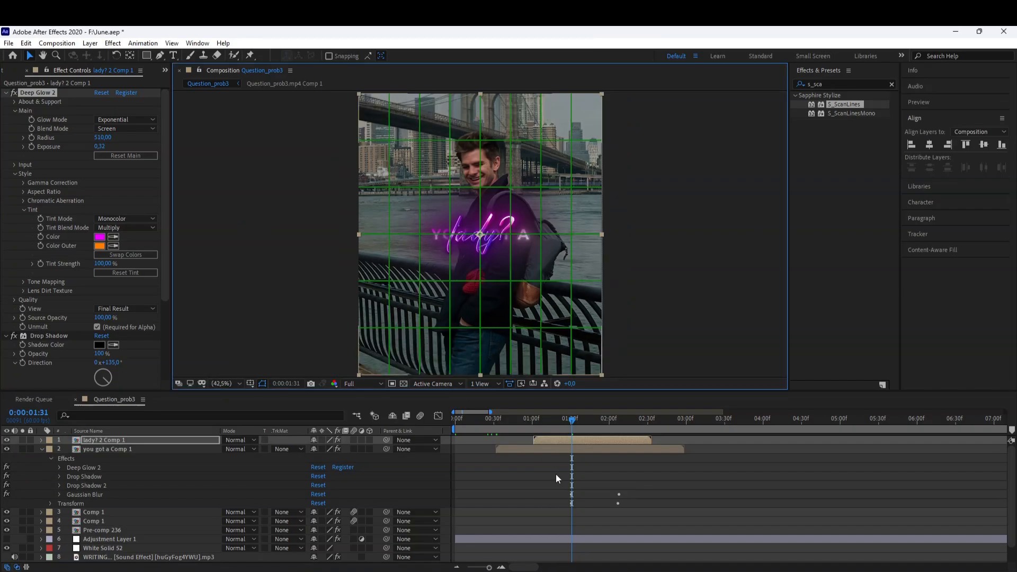
pyautogui.click(554, 472)
pyautogui.click(561, 448)
pyautogui.press('u')
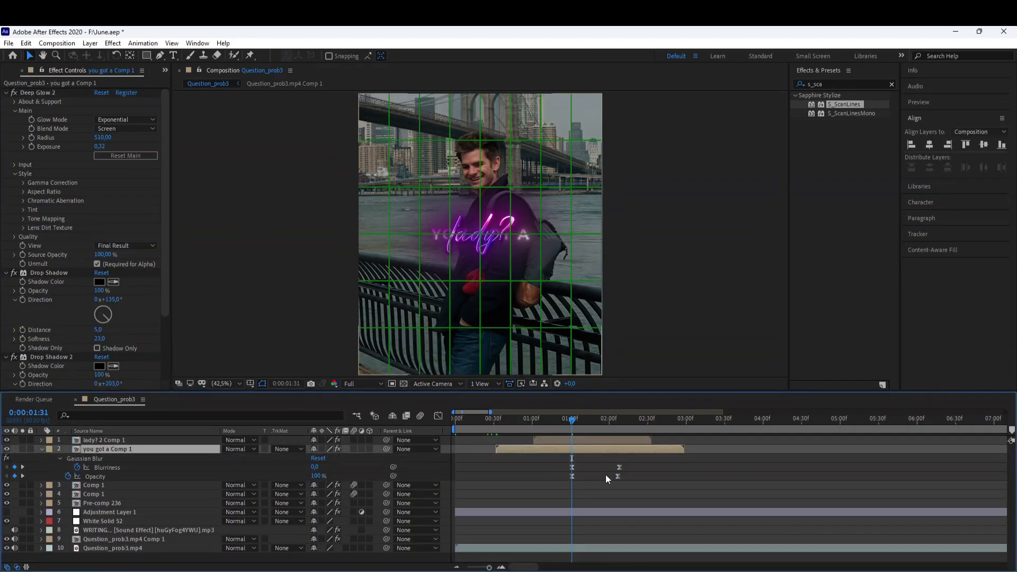
pyautogui.moveTo(606, 479); pyautogui.dragTo(564, 462)
pyautogui.click(598, 439)
pyautogui.click(579, 418)
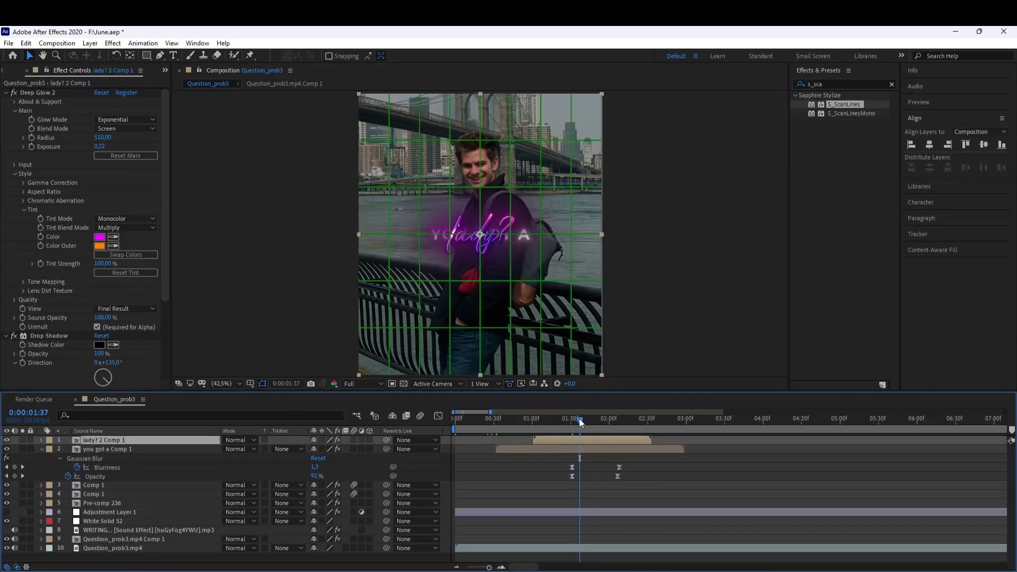
pyautogui.hotkey('ctrl', 'v')
pyautogui.press('u')
# Preview the composition from just before the one-second mark.
pyautogui.click(517, 418)
pyautogui.press('space')
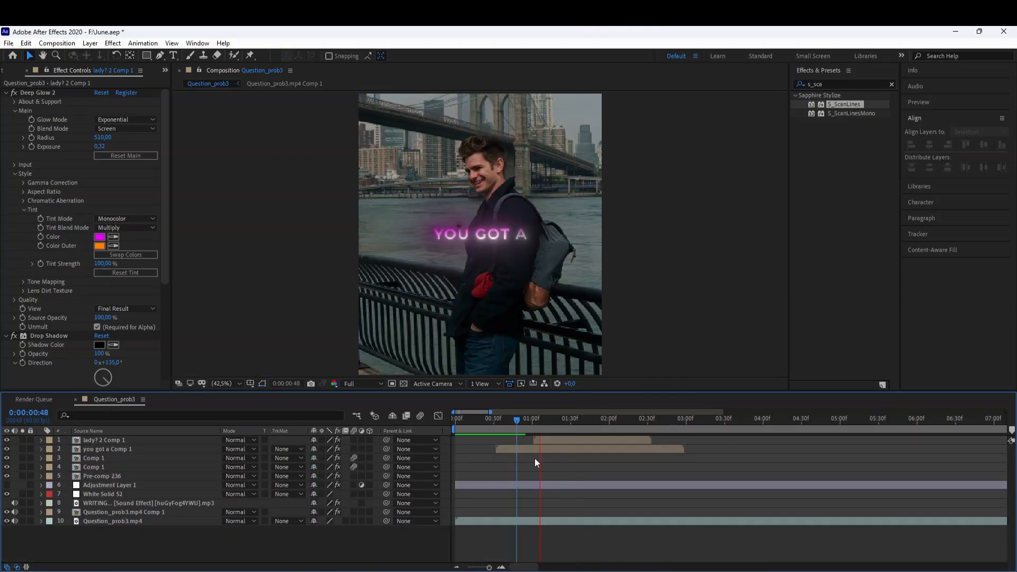